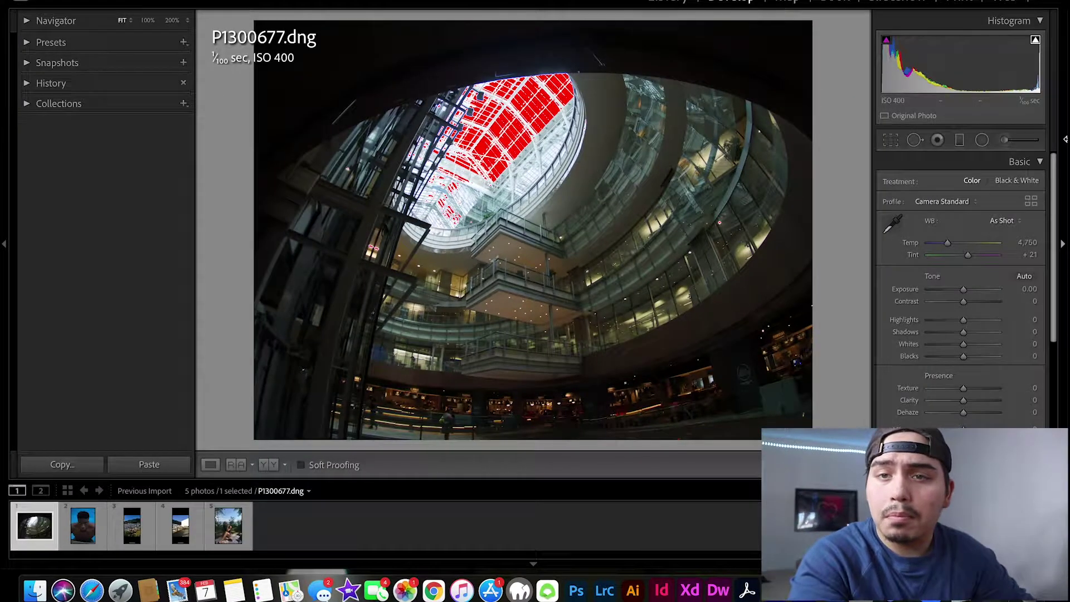
Step: Apply automatic tone to P1300677.dng and raise Texture to +25 and Clarity to +20, checking the detail up close
left_click(1023, 277)
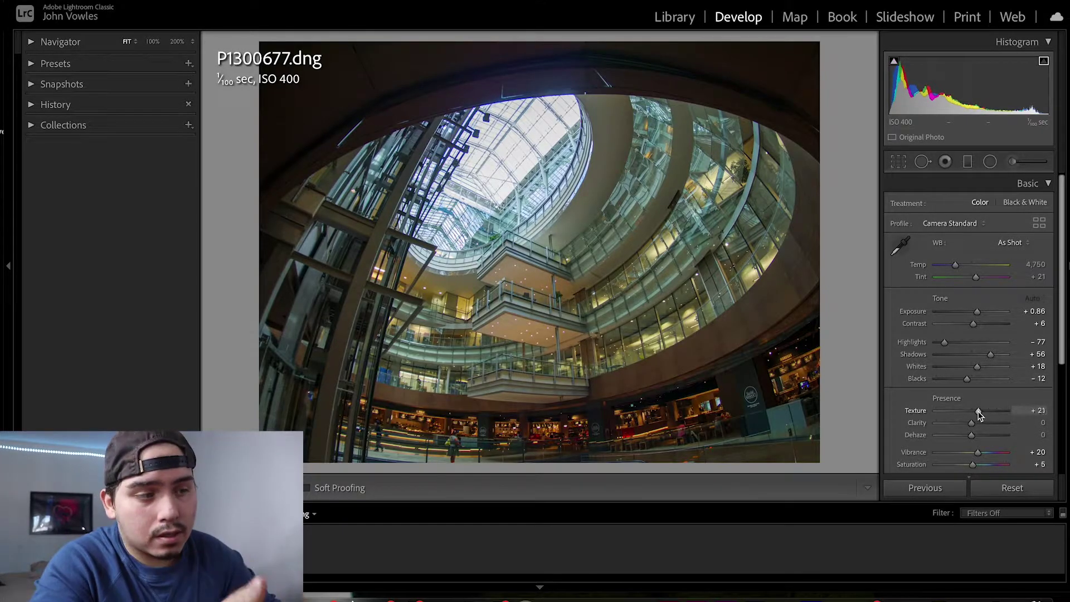
left_click(545, 238)
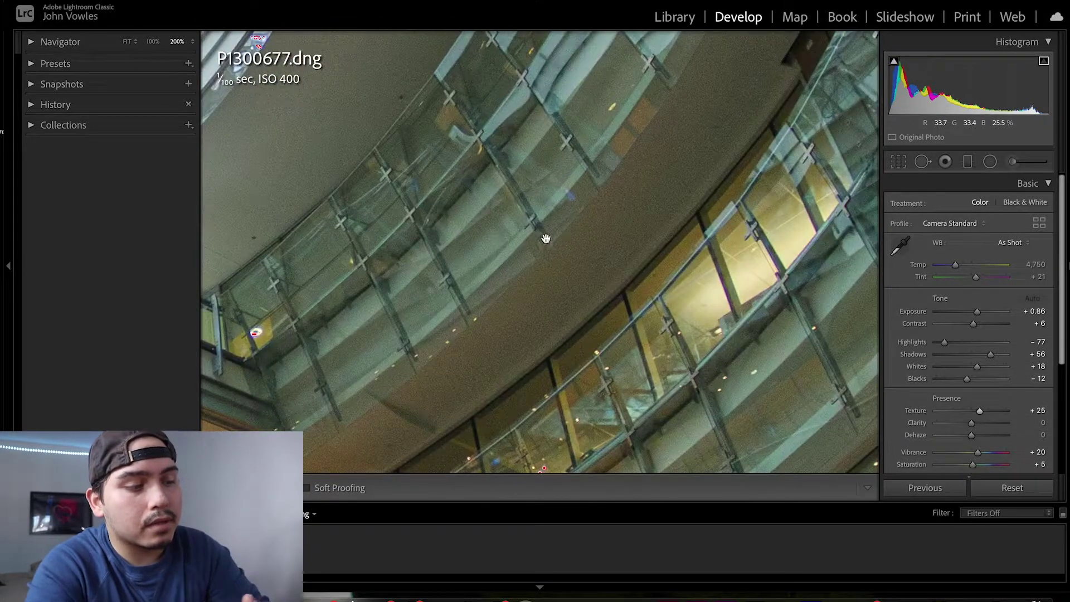
left_click_drag(973, 423, 979, 424)
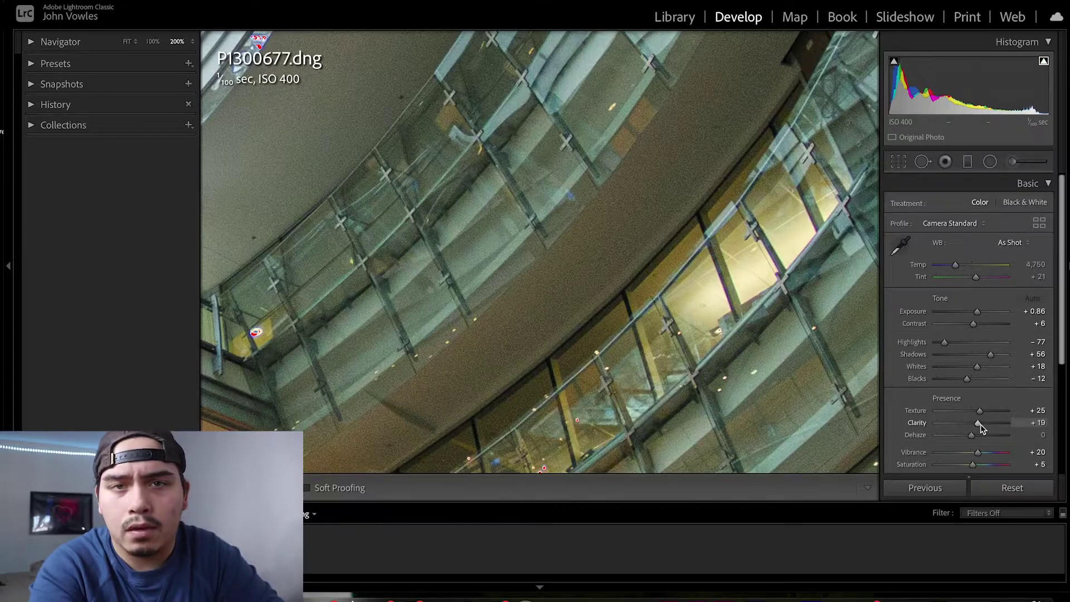
left_click(654, 368)
left_click(525, 236)
left_click_drag(430, 290, 761, 123)
left_click(762, 310)
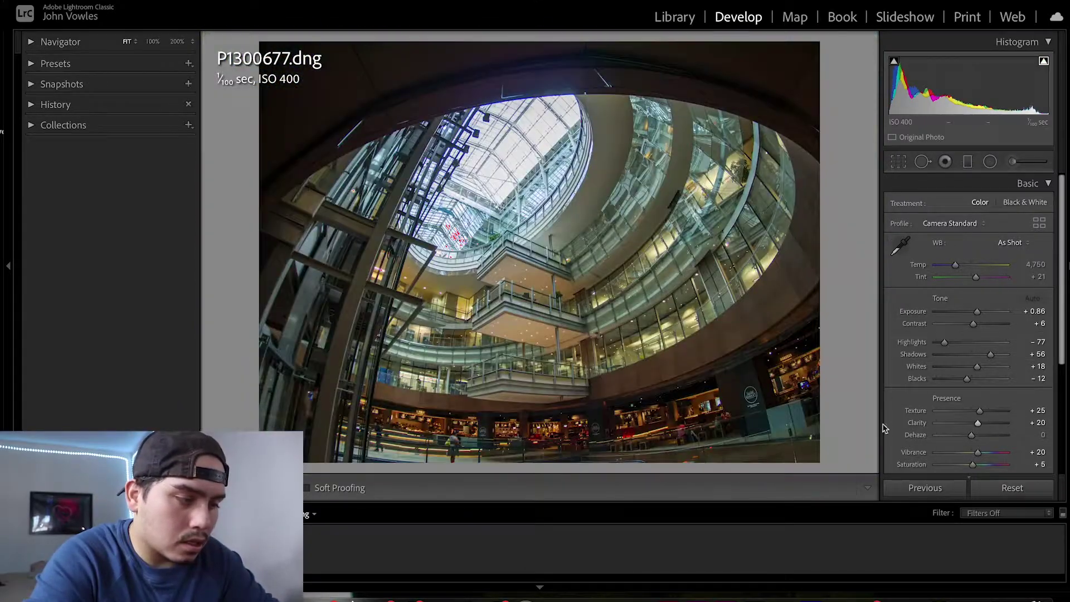
Step: Cool the temperature to 4,543 and set Whites to −32, Exposure to +1.14 and Shadows to +47
left_click_drag(955, 266, 952, 267)
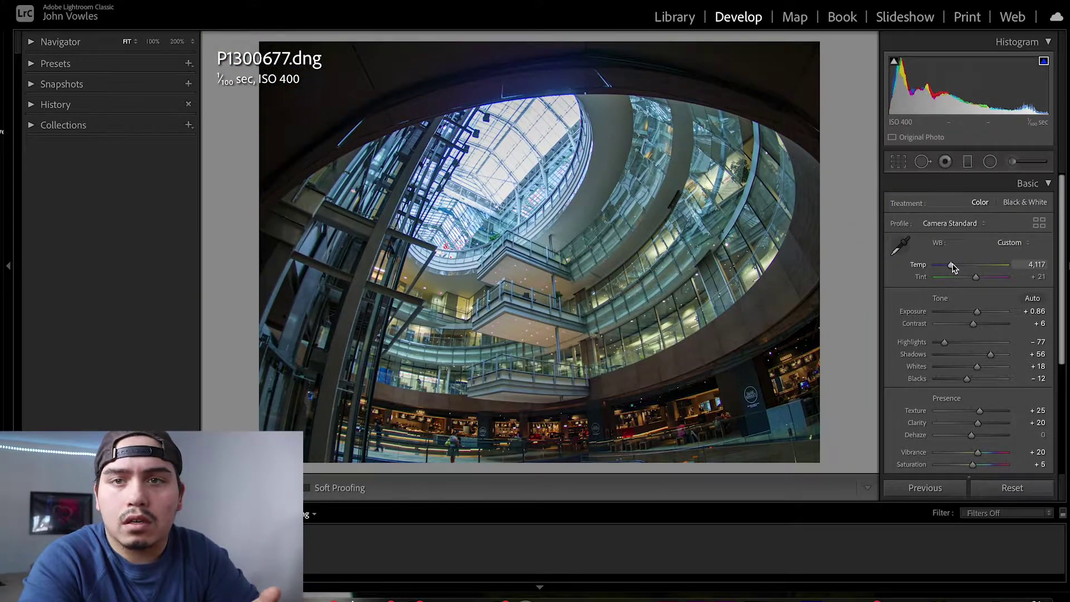
left_click_drag(951, 266, 956, 267)
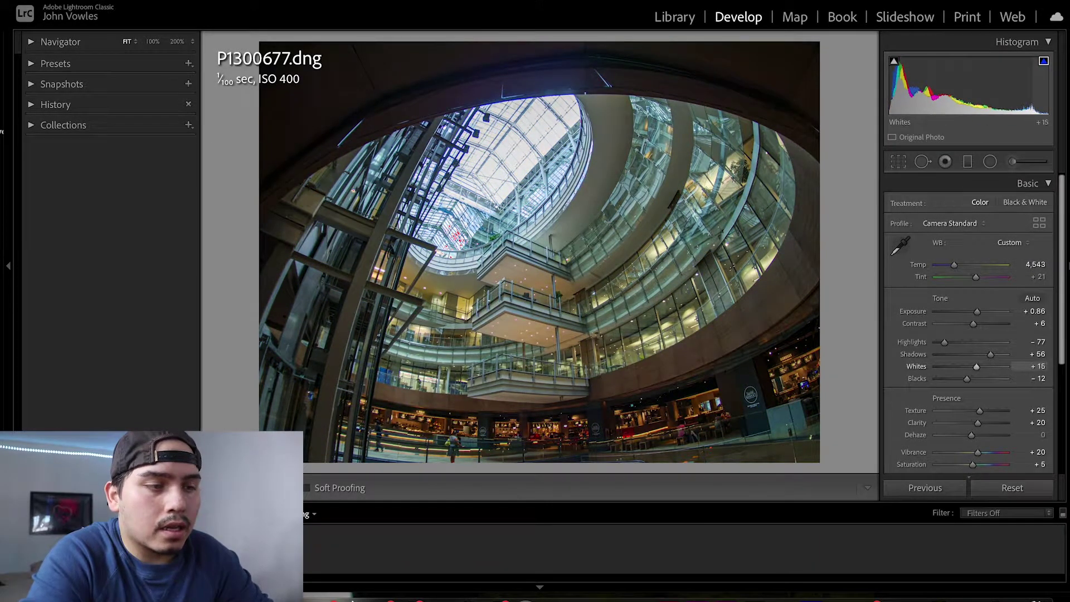
left_click_drag(977, 366, 960, 366)
left_click_drag(977, 312, 979, 312)
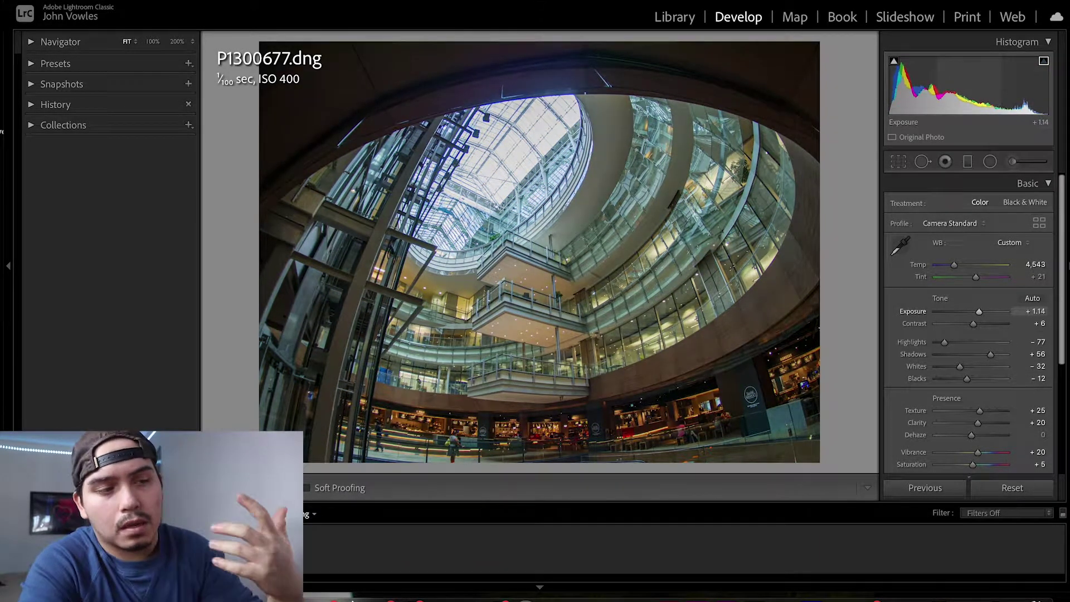
mouse_move(991, 354)
left_mouse_down()
mouse_move(965, 355)
mouse_move(1006, 354)
mouse_move(987, 354)
left_mouse_up()
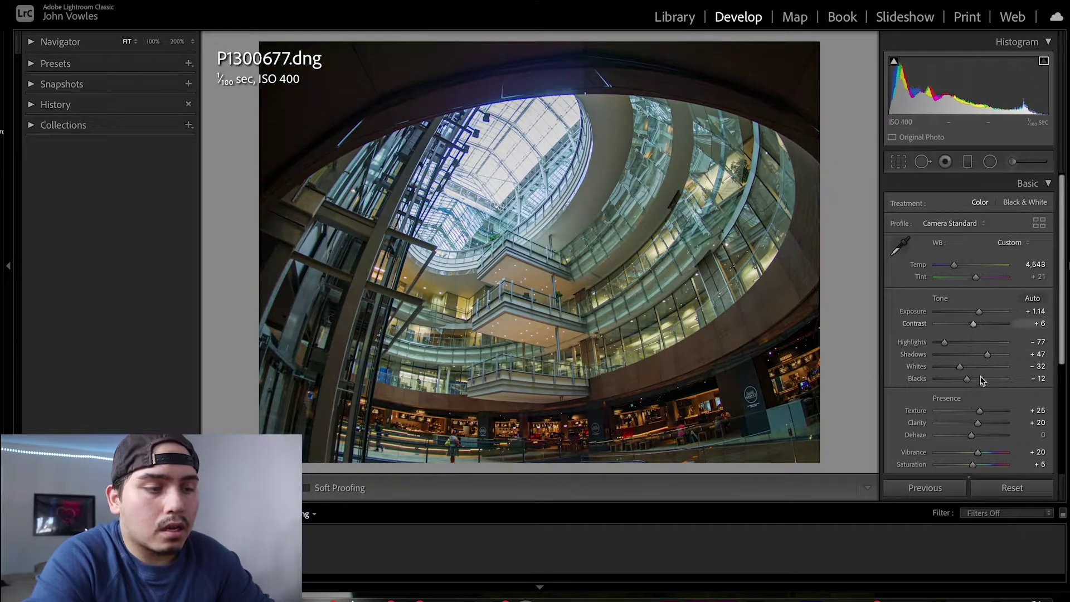
Step: Try the Black & White treatment on the photo and undo it
left_click(1030, 203)
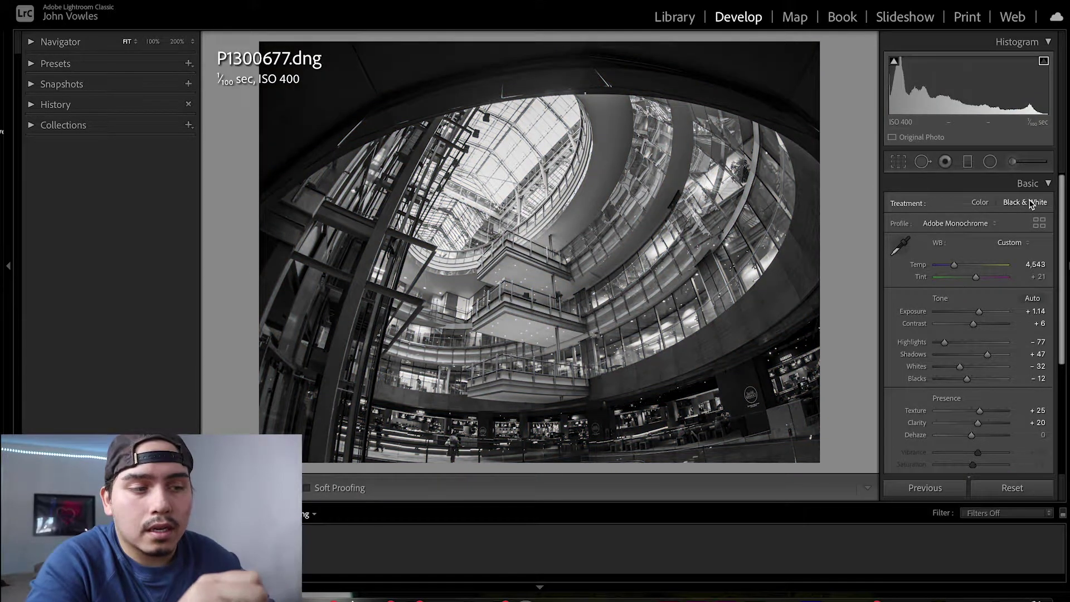
key("ctrl+z")
Step: Shape the point tone curve with highlight and upper-midtone points, a midtone point at 118/118 and a shadow point at 55/37
left_click(1036, 183)
left_click(1031, 204)
left_click_drag(1027, 245, 996, 274)
left_click(998, 277)
left_click(964, 308)
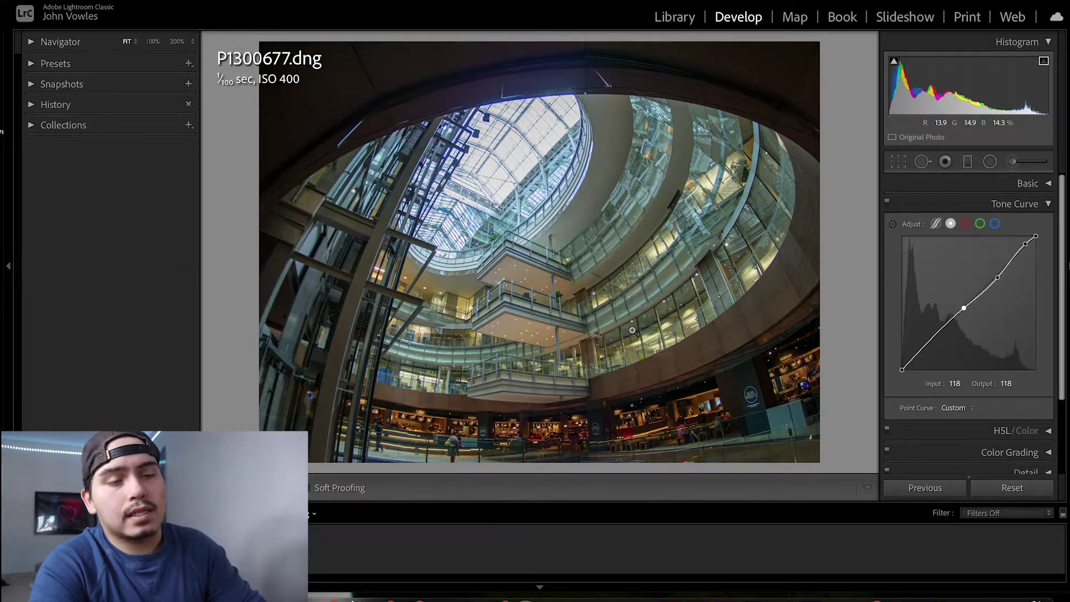
left_click(633, 330)
left_click_drag(931, 348, 930, 353)
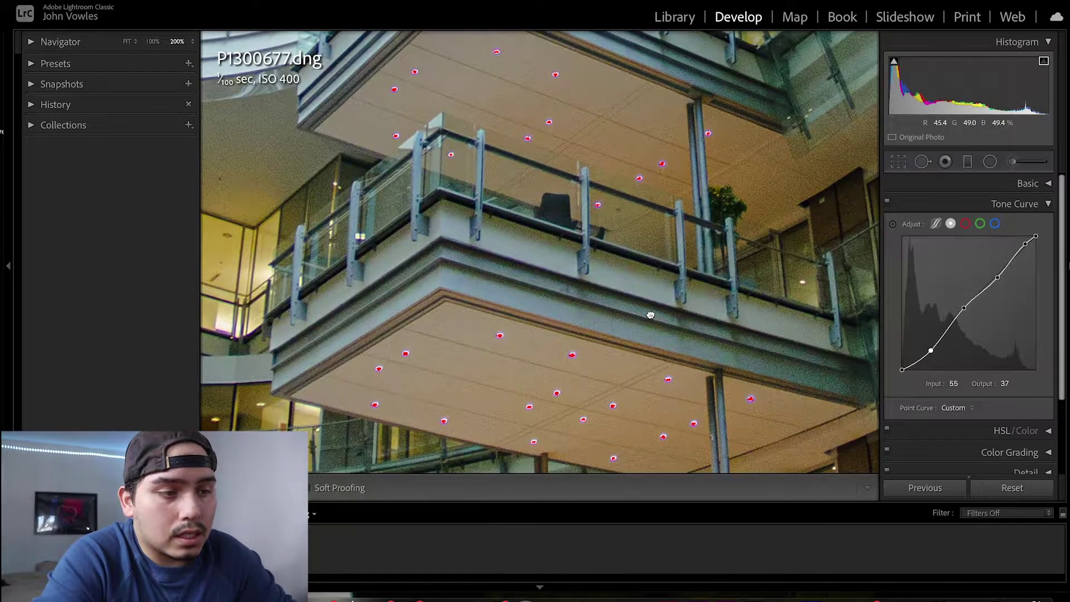
left_click(649, 310)
left_click(1014, 204)
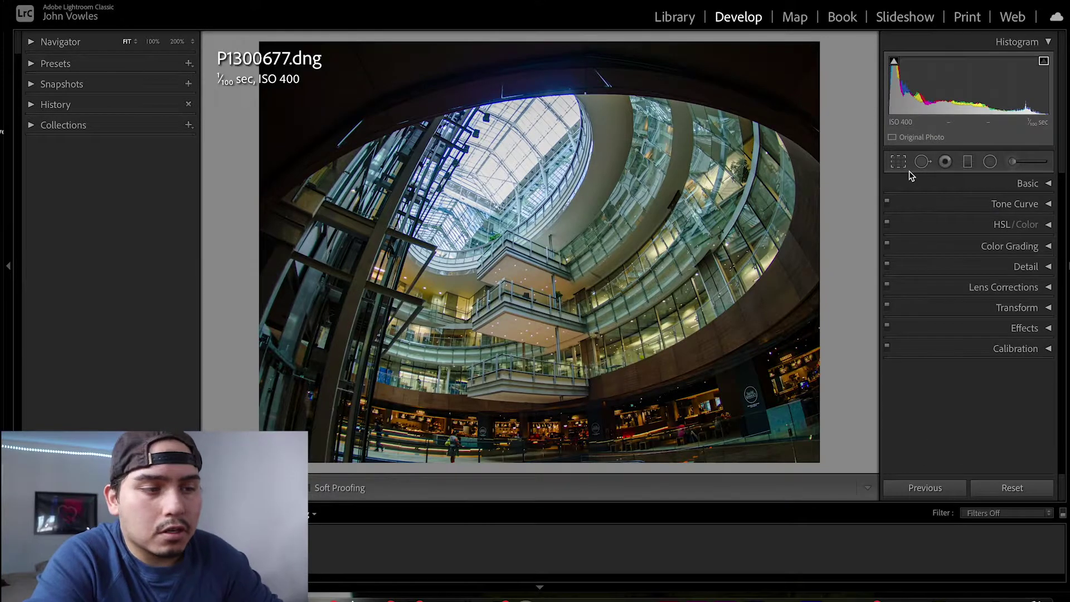
Step: Refine the tone curve by lowering the shadow point and moving the midtone point to 112/125 and the upper-midtone point to 183/166
left_click(1014, 204)
mouse_move(930, 353)
left_mouse_down()
mouse_move(920, 341)
mouse_move(923, 357)
left_mouse_up()
left_click_drag(965, 315, 963, 309)
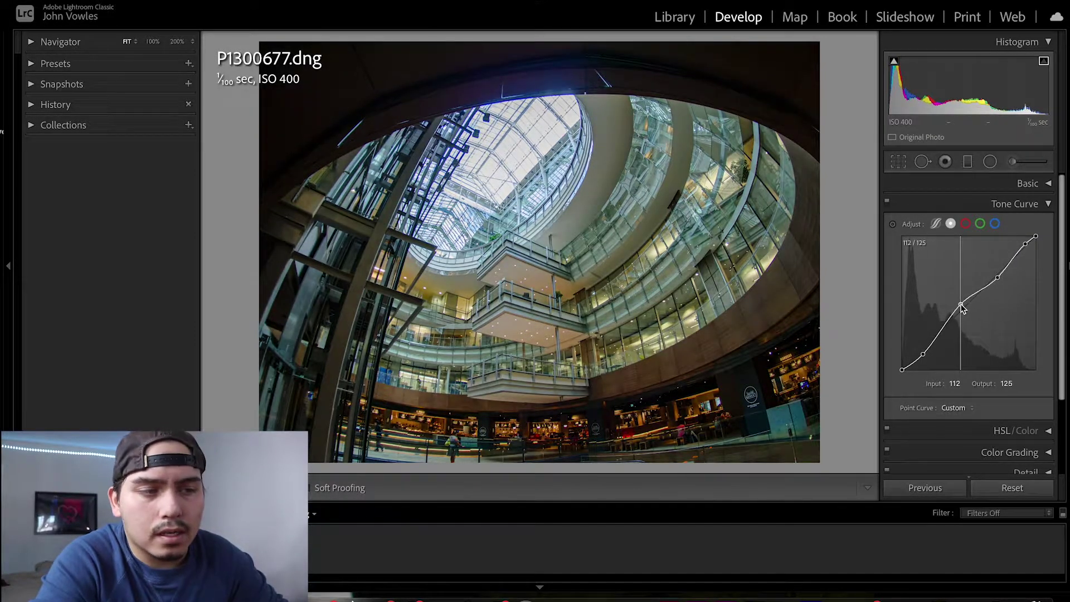
left_click(998, 282)
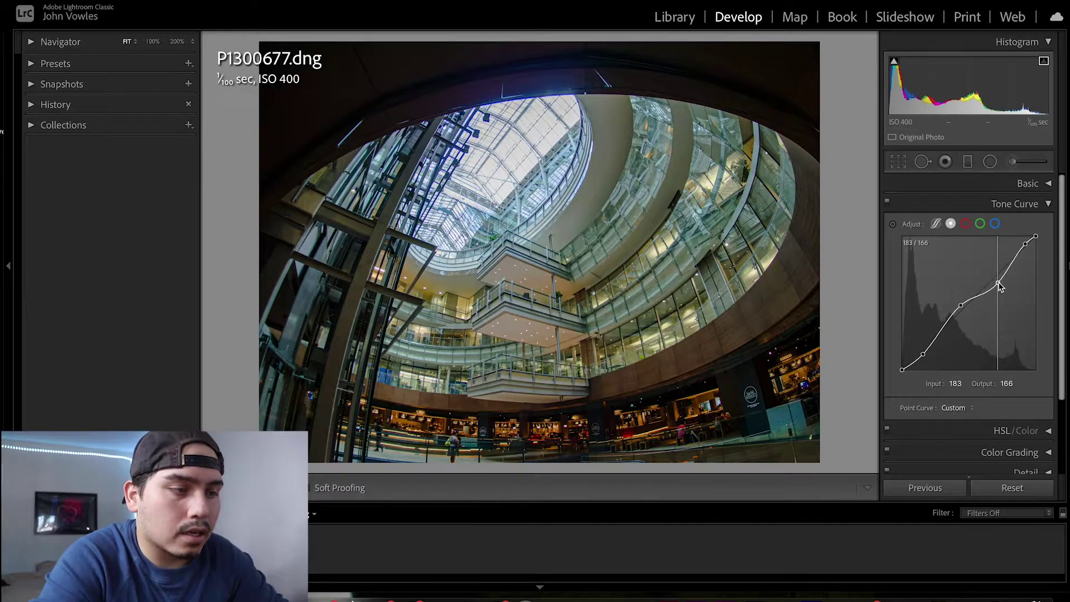
left_click(1028, 205)
Step: Set the luminance of yellow to +20 and of blue to +10, trying out hue shifts on the cool colors
left_click(1032, 221)
left_click_drag(968, 306, 974, 305)
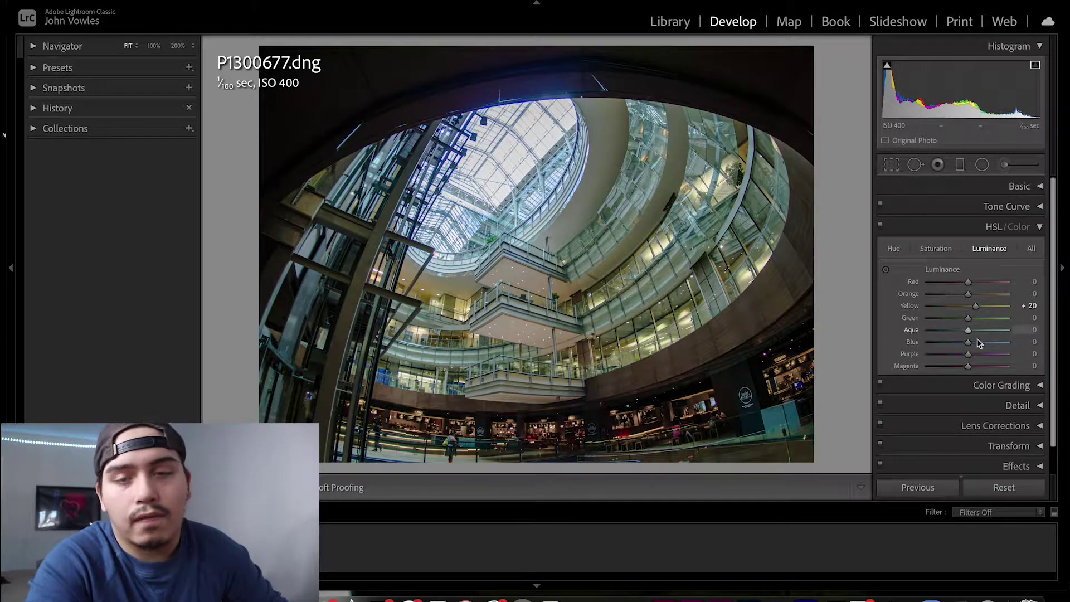
left_click_drag(979, 342, 978, 347)
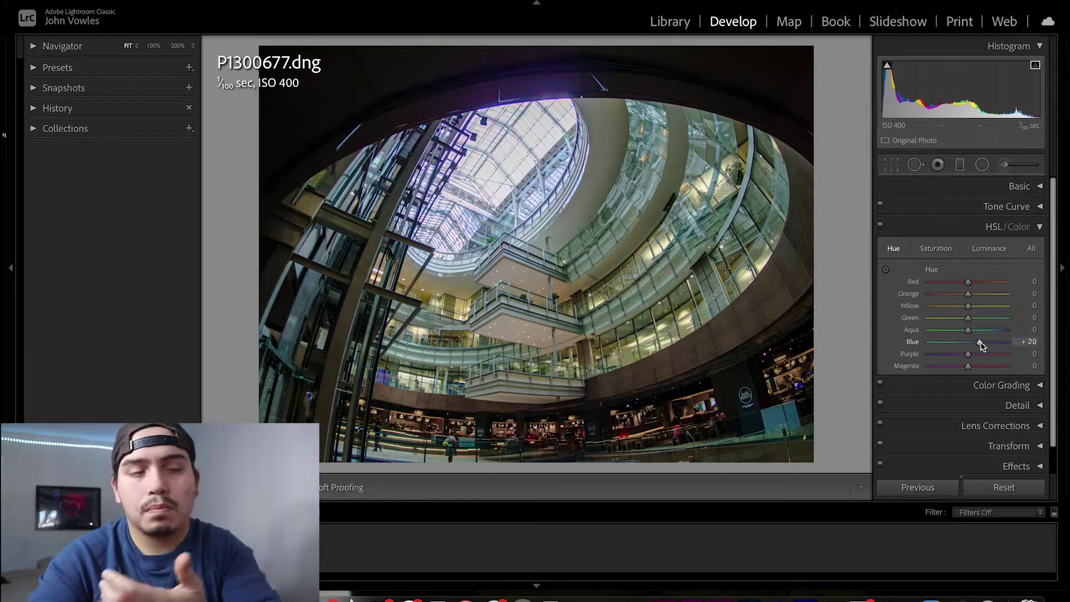
left_click_drag(969, 334, 956, 337)
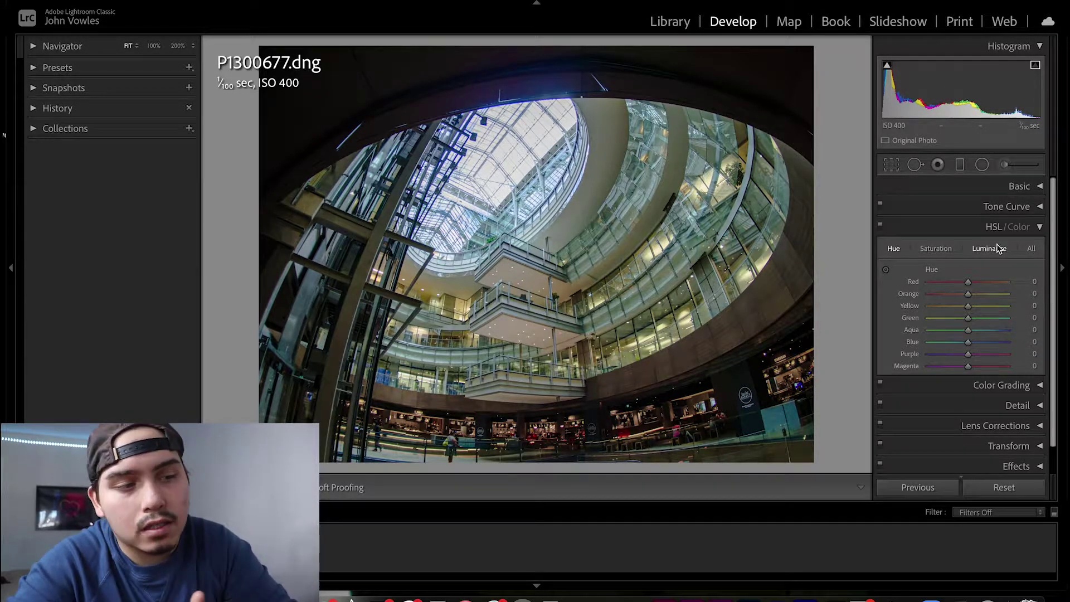
left_click(1005, 228)
Step: Add a post-crop vignette with an amount of −10 after checking the photo's detail up close
left_click(1014, 251)
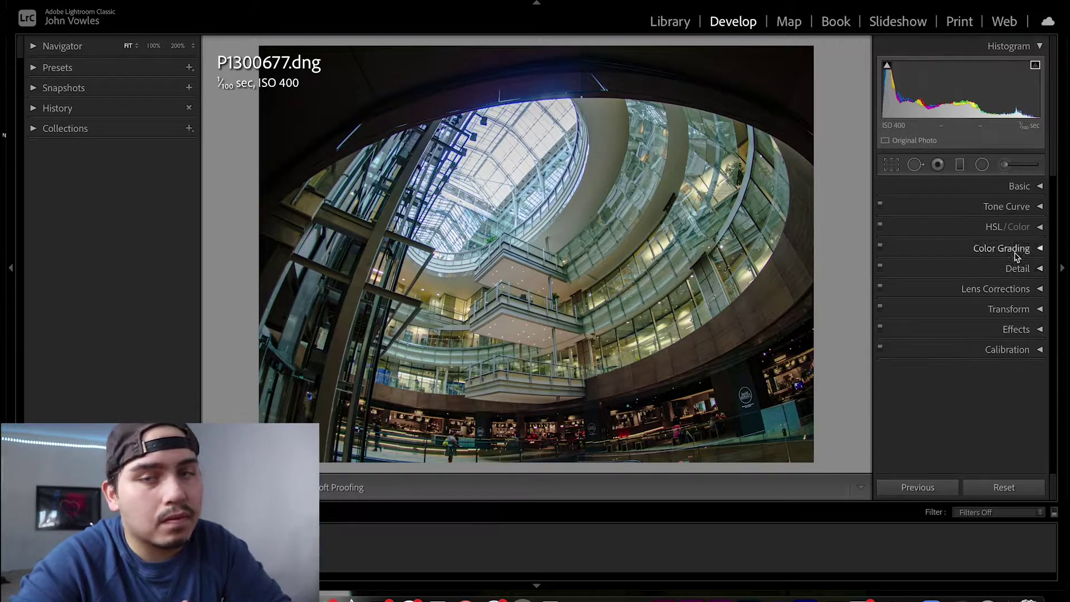
left_click(1015, 268)
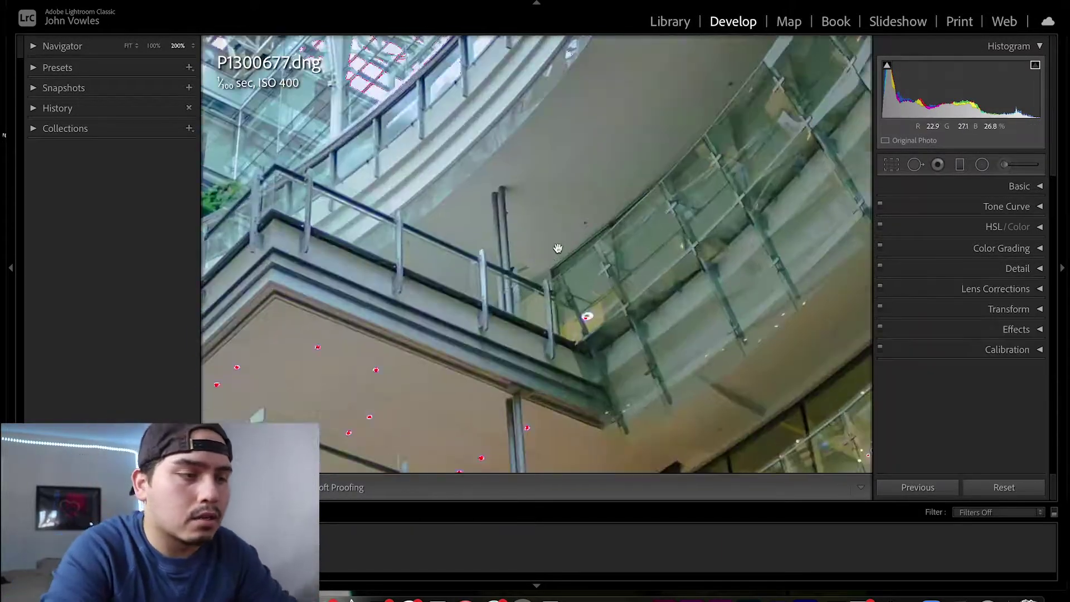
left_click(557, 248)
left_click(981, 329)
left_click_drag(963, 360, 961, 362)
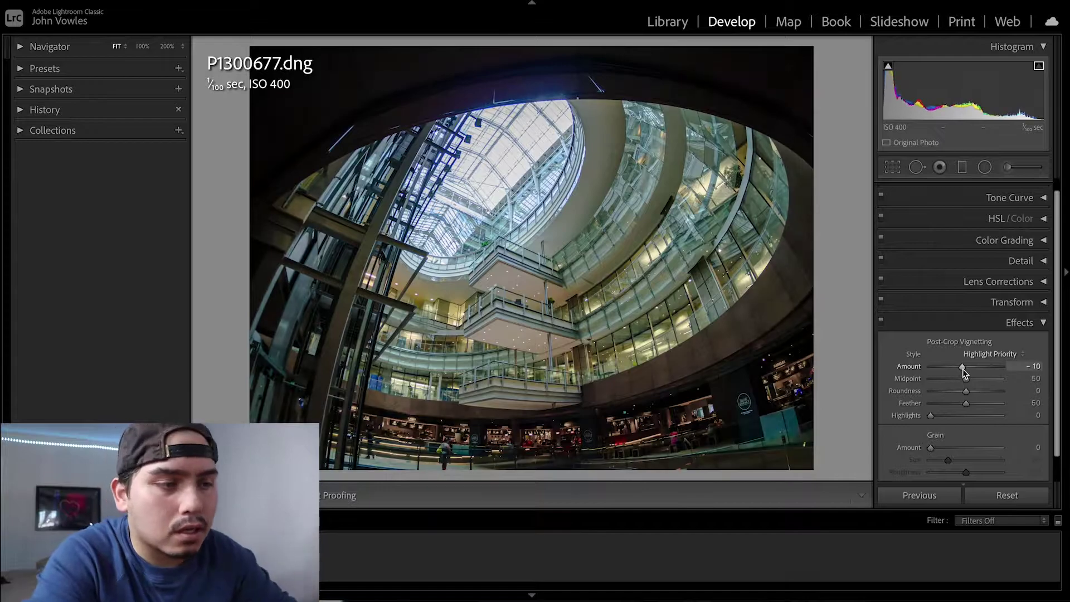
left_click(1016, 316)
Step: Convert the photo to the Black & White treatment
left_click(1022, 189)
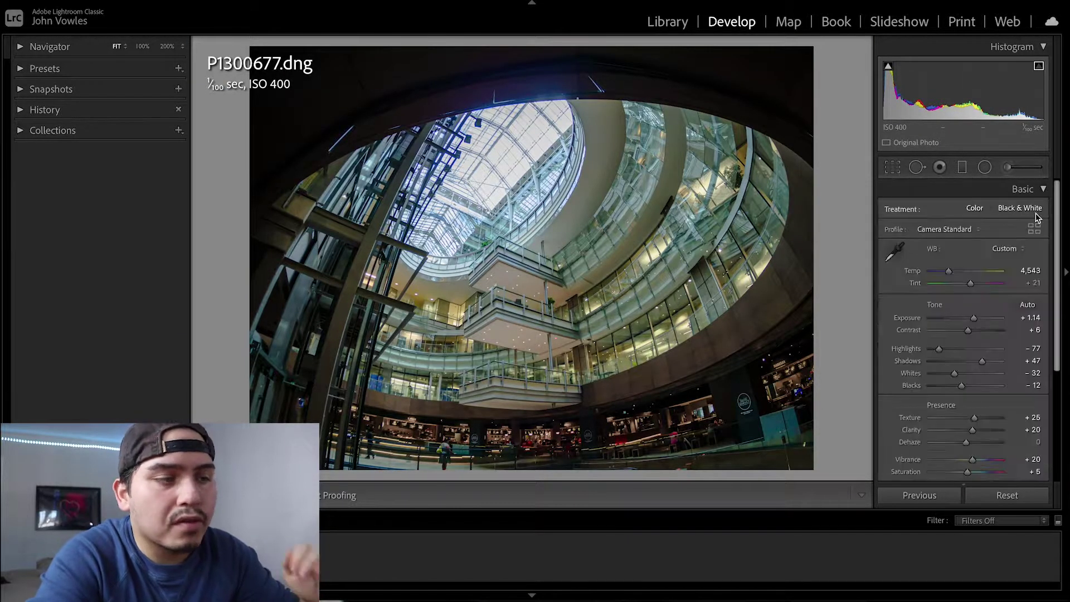
left_click(1031, 210)
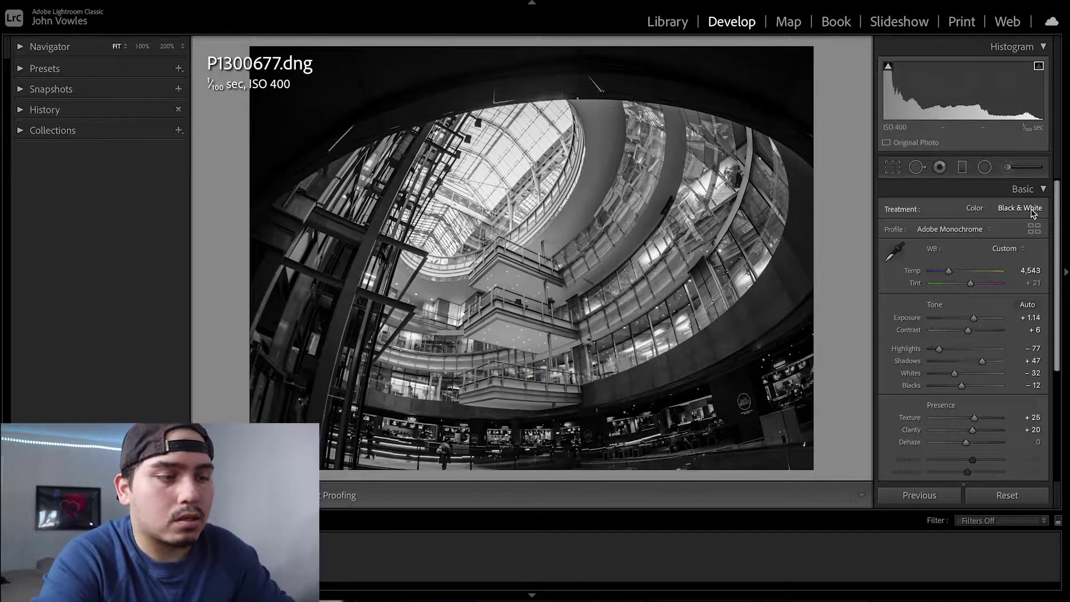
Step: Crop the photo to the 4 x 5 / 8 x 10 aspect ratio, reposition it in the frame and set Exposure to +1.35
key("r")
left_click(998, 212)
left_click(981, 249)
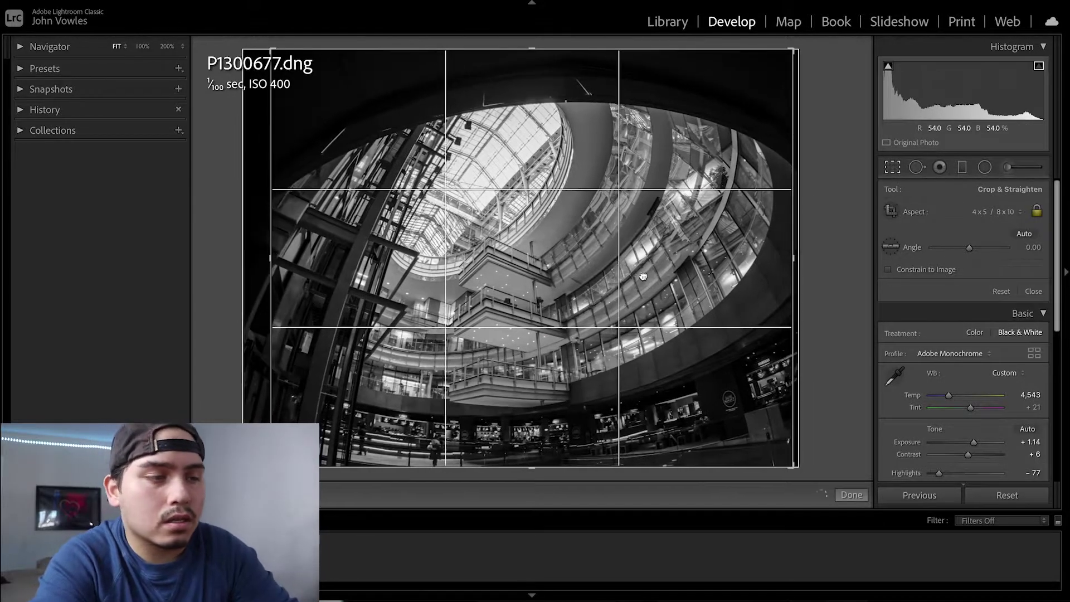
left_click_drag(643, 277, 636, 277)
key("r")
key("r")
key("r")
key("r")
key("r")
key("r")
key("r")
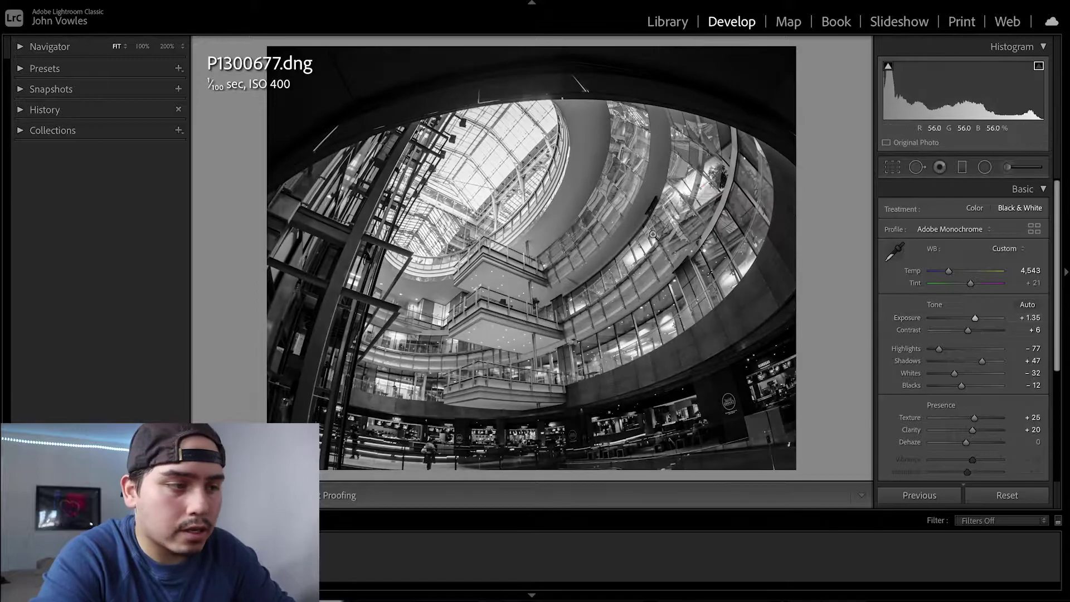
Step: Return the photo to color and fine-tune the yellow hue and saturation and the blue luminance
left_click(974, 208)
left_click(1023, 189)
left_click(1021, 230)
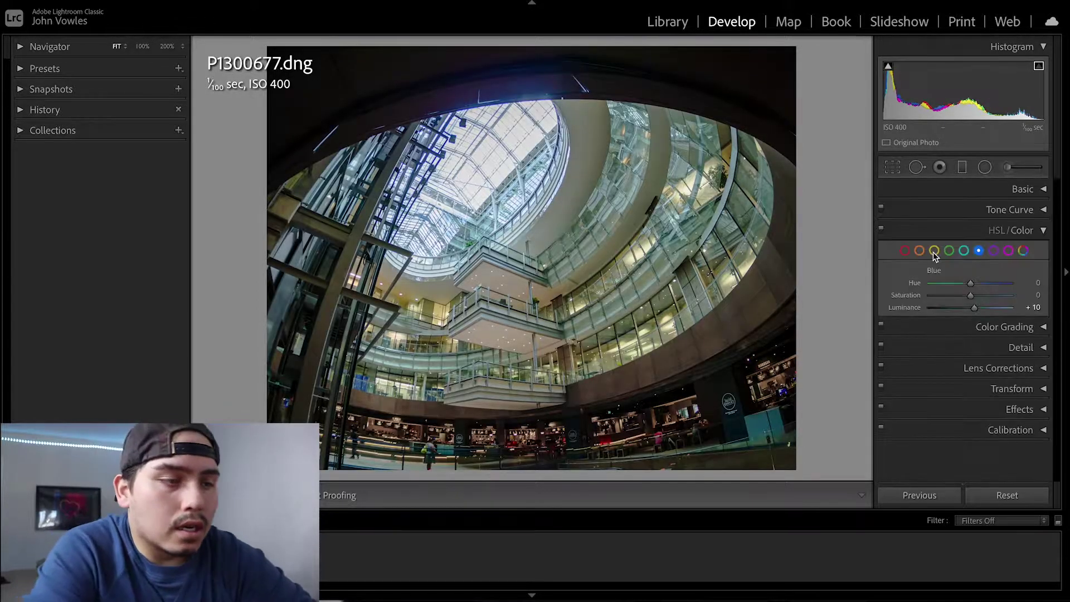
left_click_drag(974, 297, 975, 296)
left_click_drag(970, 283, 886, 305)
left_click(979, 251)
mouse_move(971, 307)
left_mouse_down()
mouse_move(1011, 308)
mouse_move(973, 307)
left_mouse_up()
left_click(964, 251)
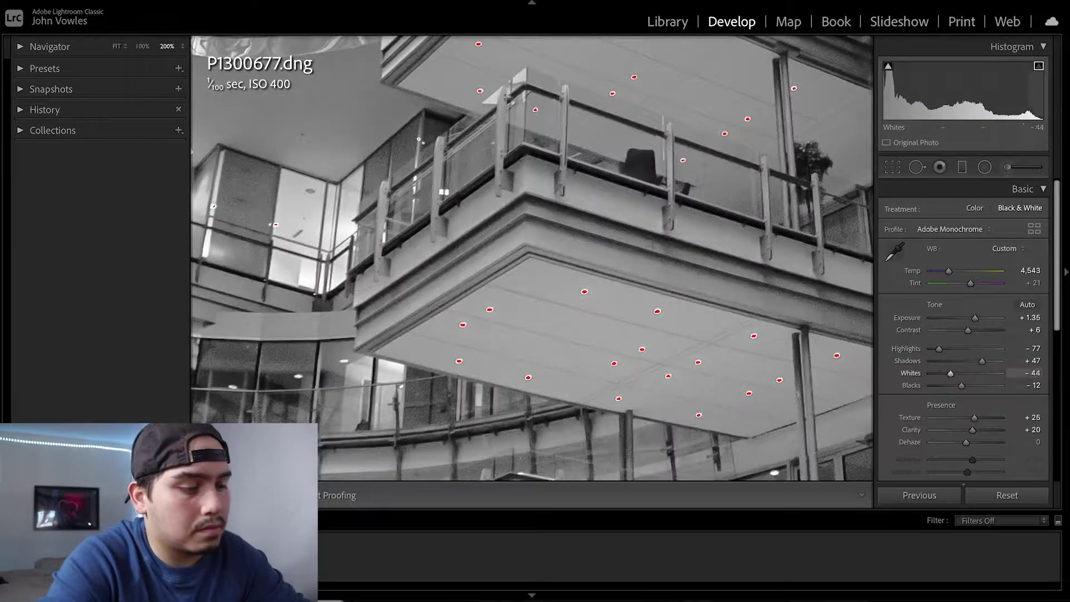
Step: Lower Whites to −93 on the black-and-white version and raise Clarity slightly, checking the balconies up close
key("z")
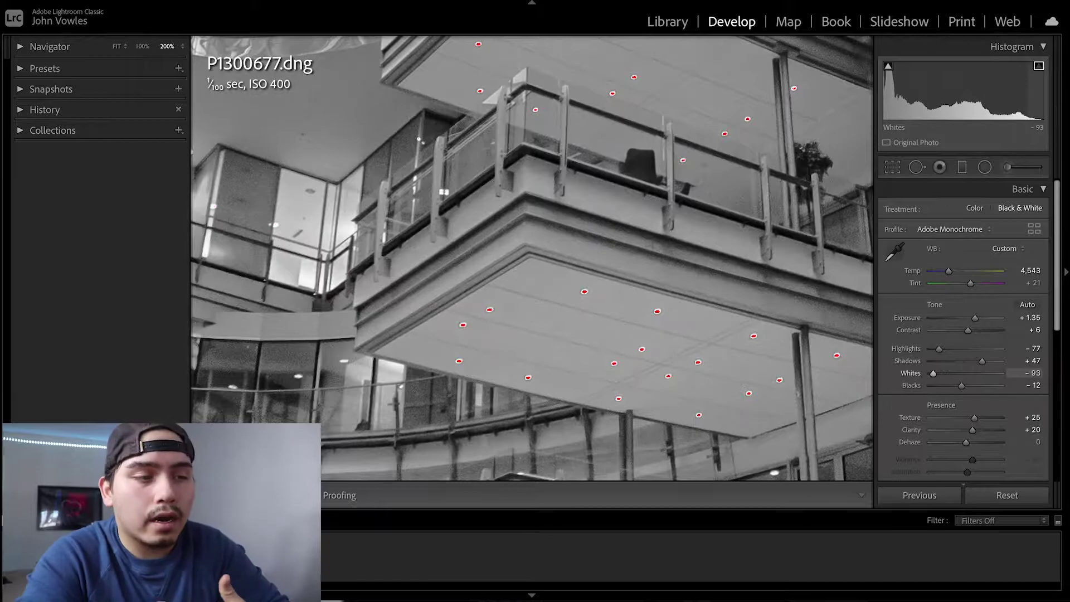
key("z")
left_click_drag(973, 430, 979, 432)
left_click(782, 382)
left_click(782, 381)
Step: Adjust the crop at the photo's bottom edge and view the finished picture full screen
key("r")
left_click_drag(527, 467, 535, 496)
key("Return")
key("r")
key("Return")
key("f")
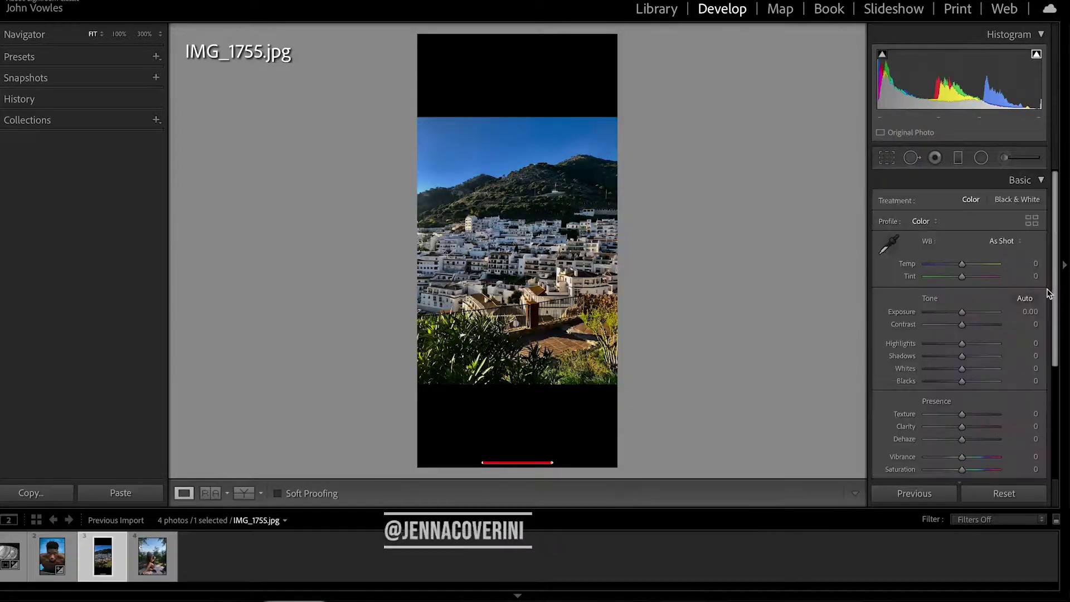
Step: Apply automatic tone to IMG_1755.jpg and warm the temperature to +5
left_click(1025, 299)
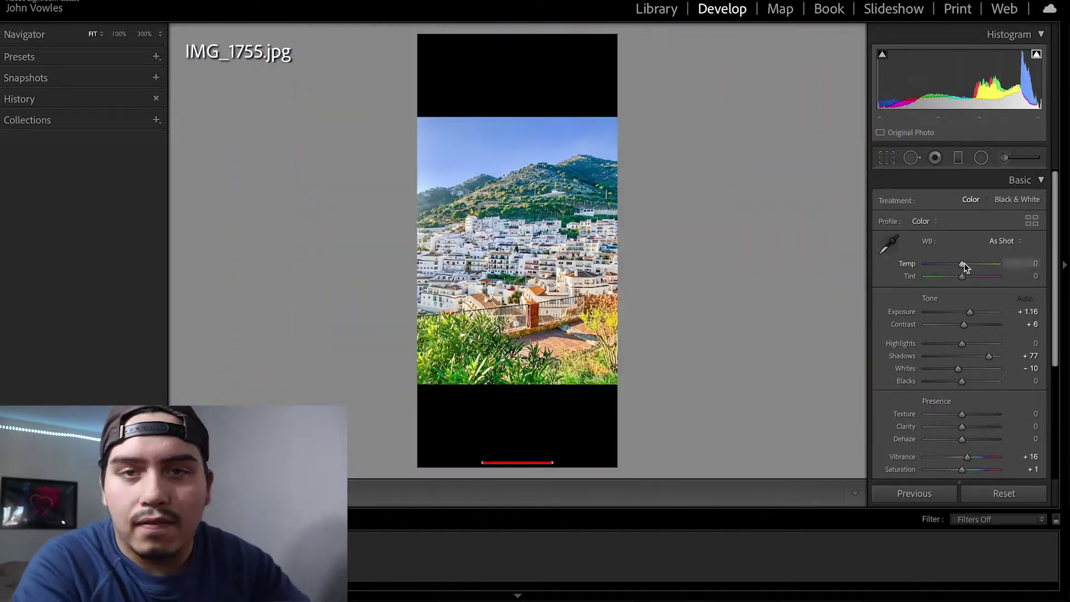
left_click_drag(962, 266, 965, 269)
Step: Crop the photo to remove the black bands above and below the town view
left_click(886, 158)
left_click(975, 203)
left_click(998, 245)
double_click(535, 236)
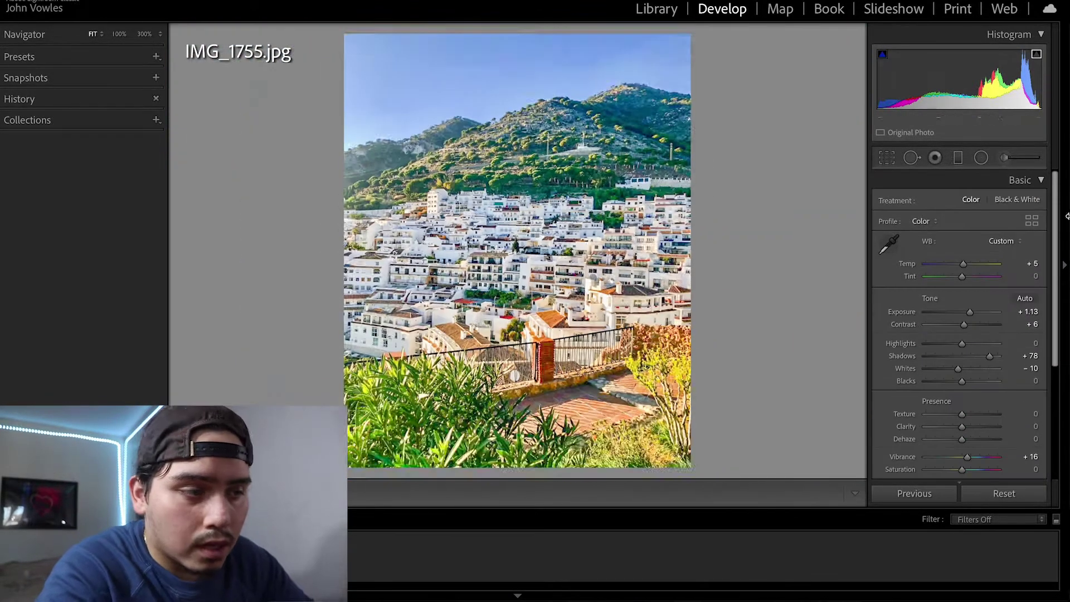
Step: Set Texture to +5 and Clarity to +10, and reduce Clarity to +5
left_click(1037, 415)
left_click(1037, 427)
type("10")
key("Return")
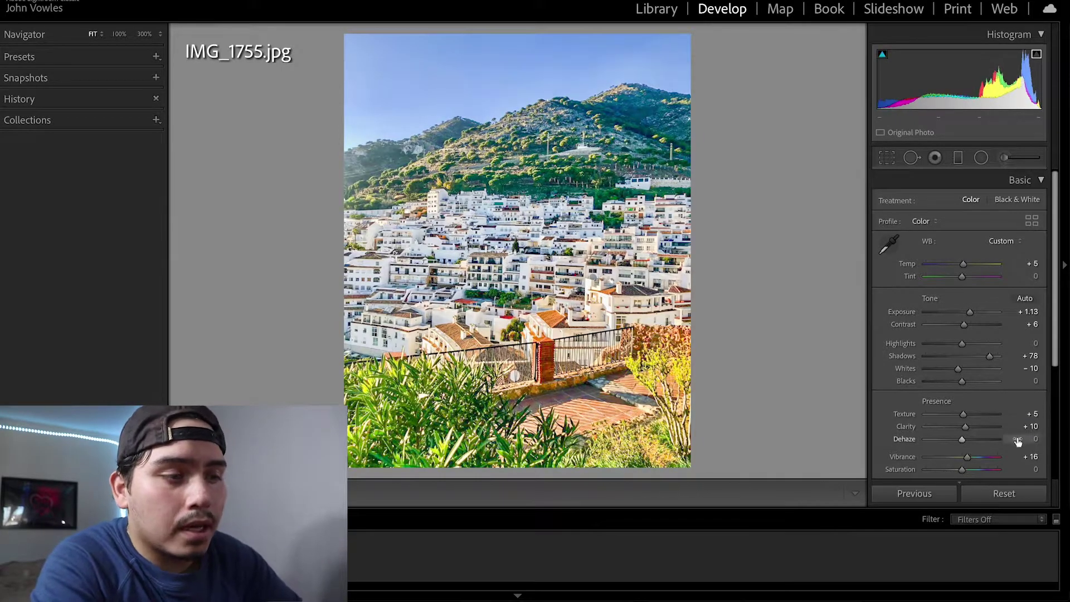
left_click(1034, 426)
type("5")
key("Return")
left_click(617, 182)
type("5")
key("Return")
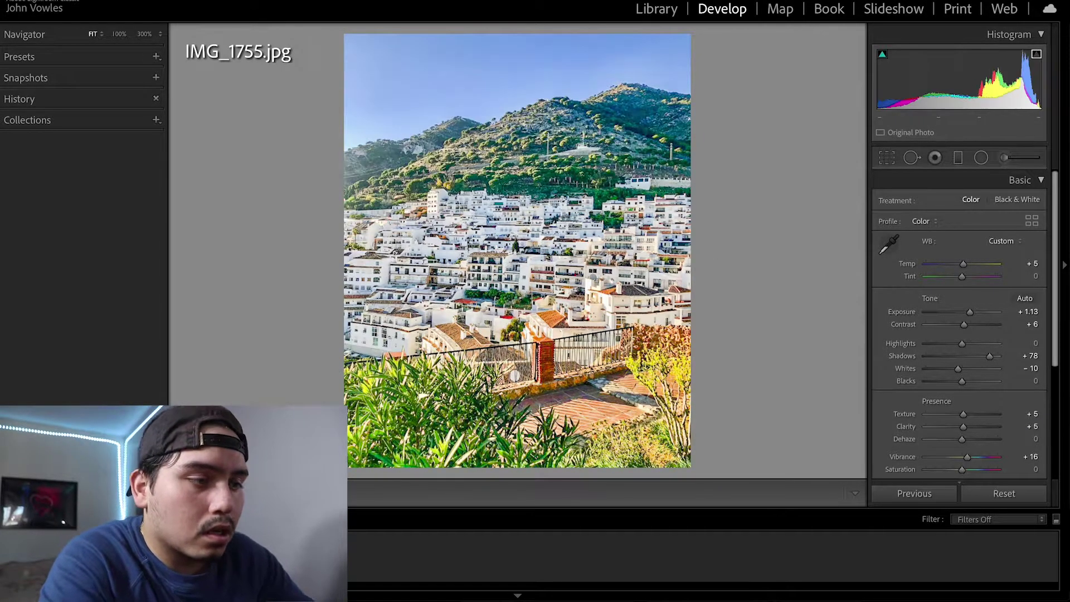
Step: Try a Clarity of −10, reapply the automatic tone to the cropped photo and reset Clarity to 0
left_click_drag(966, 430, 962, 430)
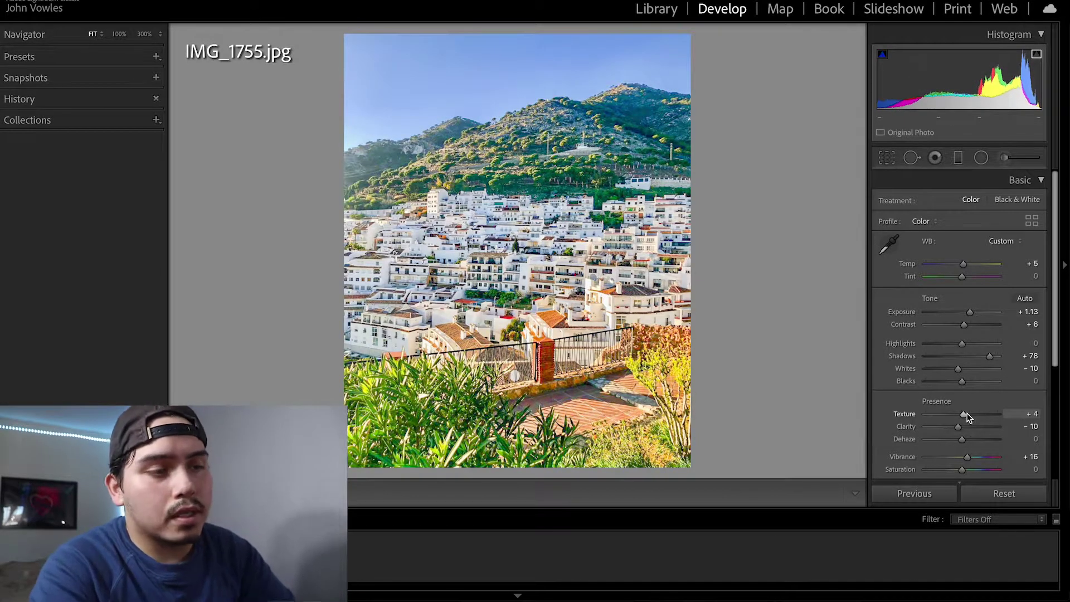
left_click(1024, 298)
double_click(906, 426)
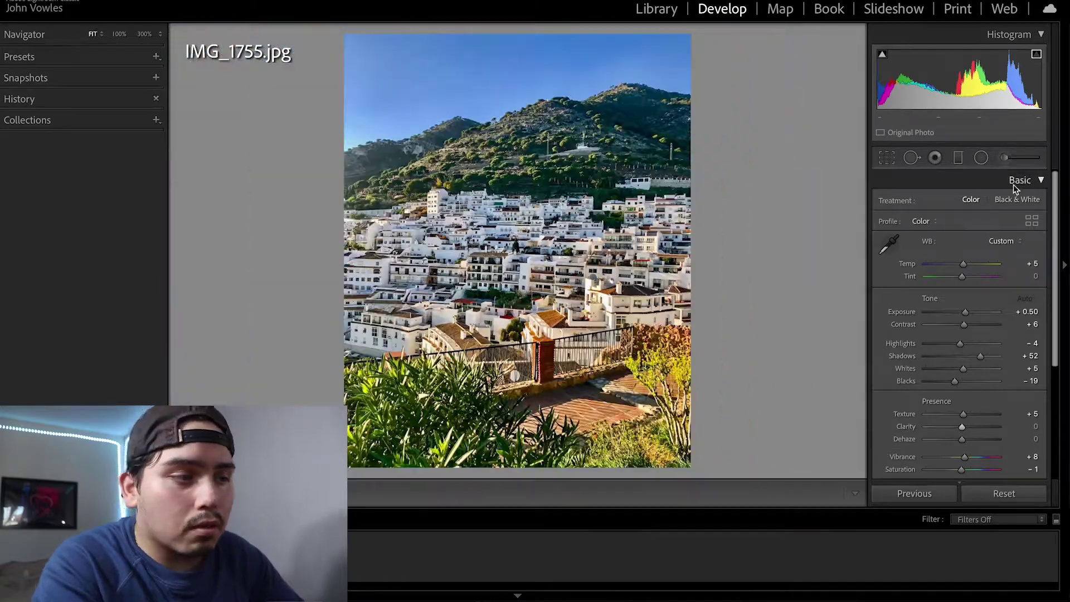
Step: Examine the town buildings at high magnification alongside the sharpening and noise reduction settings
left_click(1017, 180)
left_click(1001, 286)
left_click(1026, 265)
left_click(1021, 265)
key("z")
key("z")
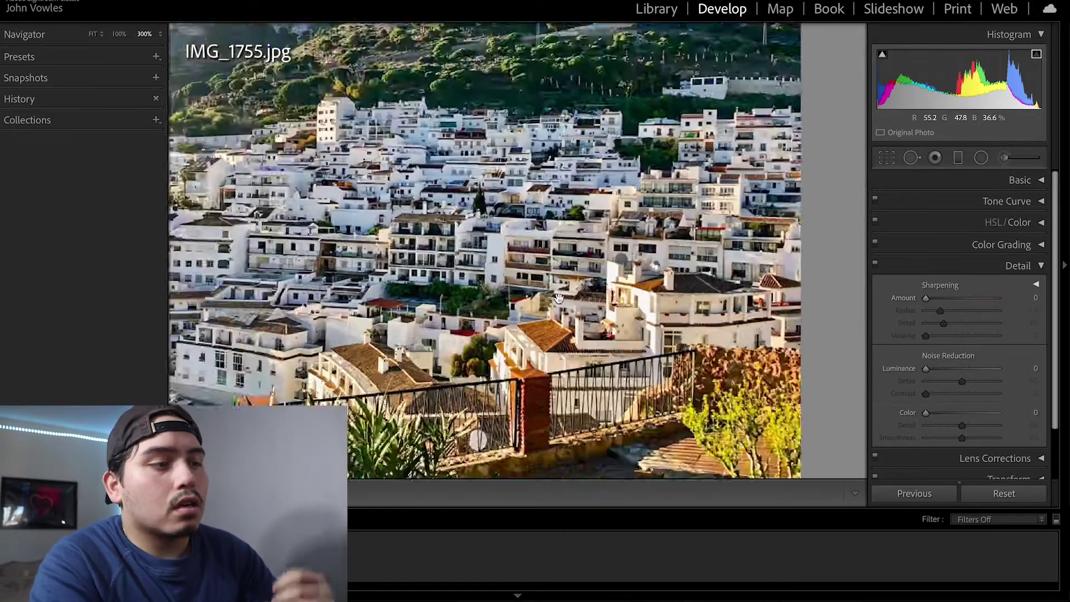
Step: Color grade the town photo with orange midtones at hue 26 and saturation 23, and adjust the shadow tint
left_click(1013, 250)
left_click_drag(959, 265, 968, 261)
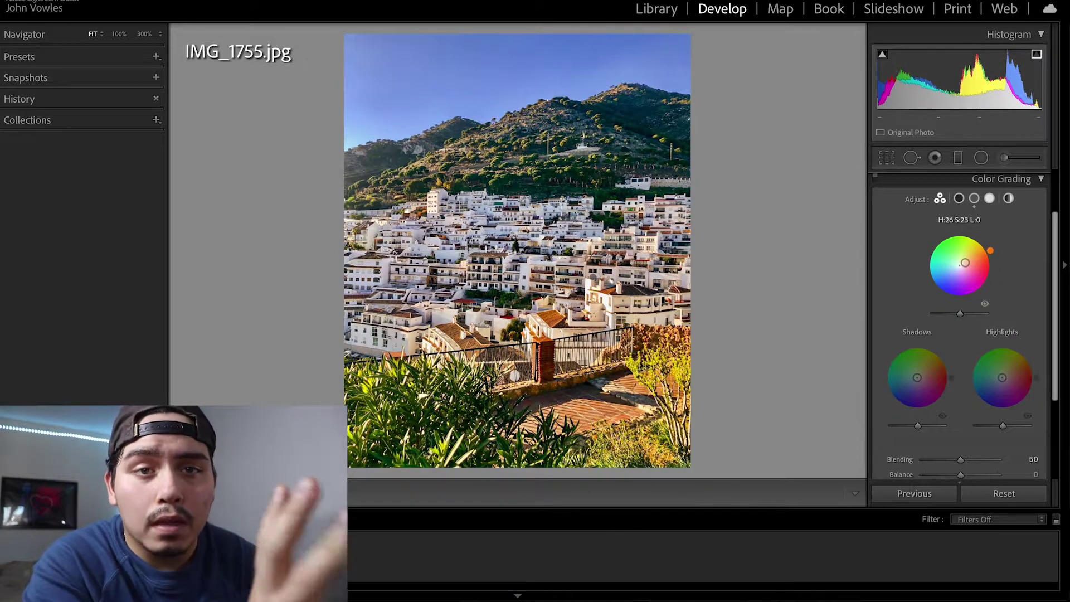
mouse_move(914, 380)
left_mouse_down()
mouse_move(916, 411)
mouse_move(1009, 374)
mouse_move(976, 399)
mouse_move(989, 344)
mouse_move(978, 402)
left_mouse_up()
left_click(1021, 179)
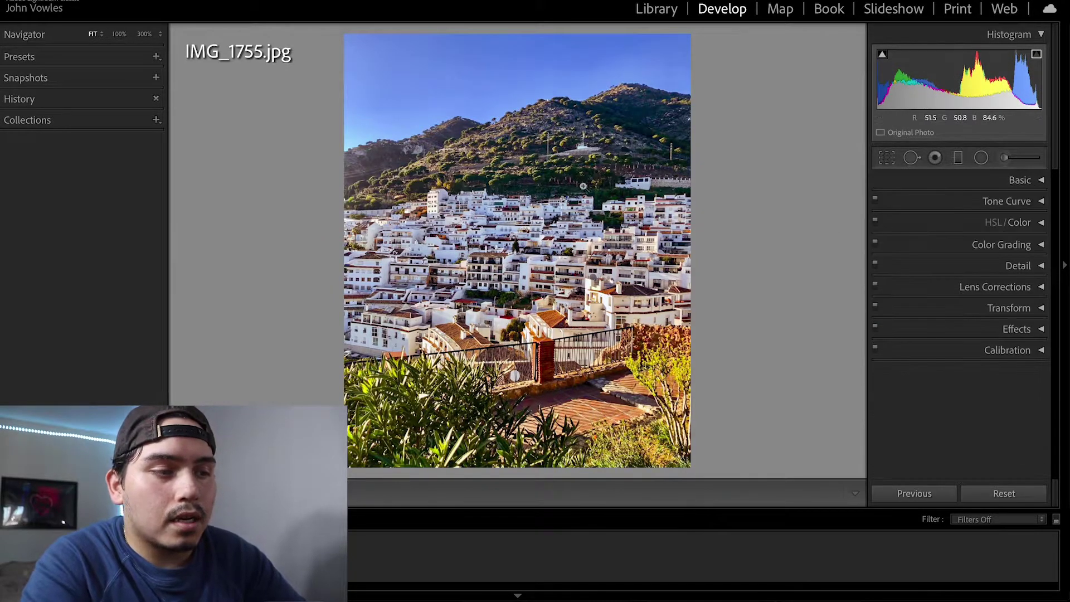
Step: Darken the town photo's edges with a post-crop vignette Amount of −21
left_click(1032, 334)
mouse_move(962, 361)
left_mouse_down()
mouse_move(947, 362)
mouse_move(957, 364)
left_mouse_up()
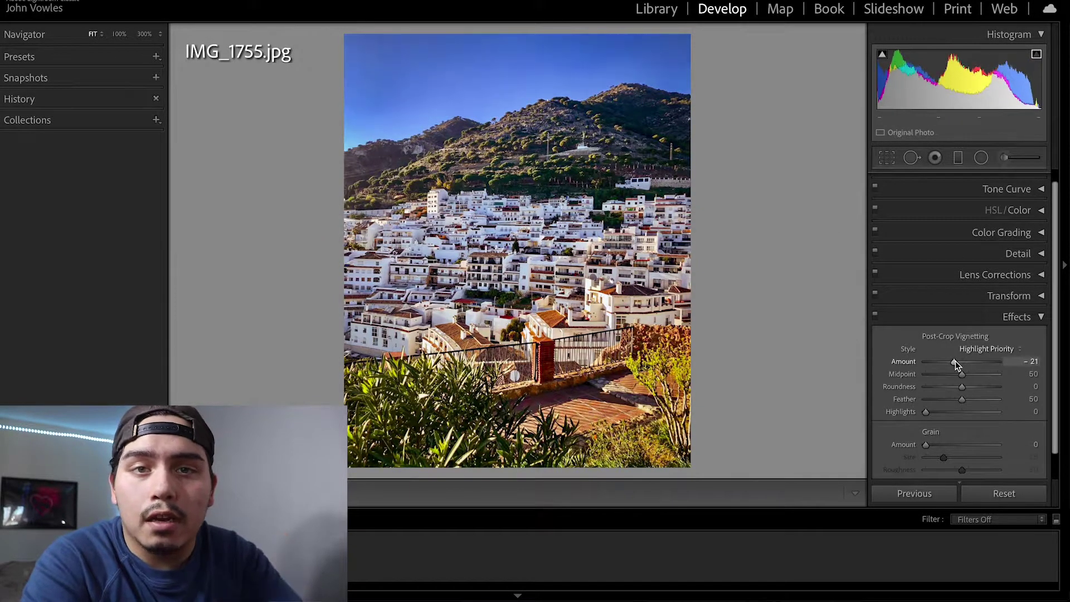
left_click(1015, 316)
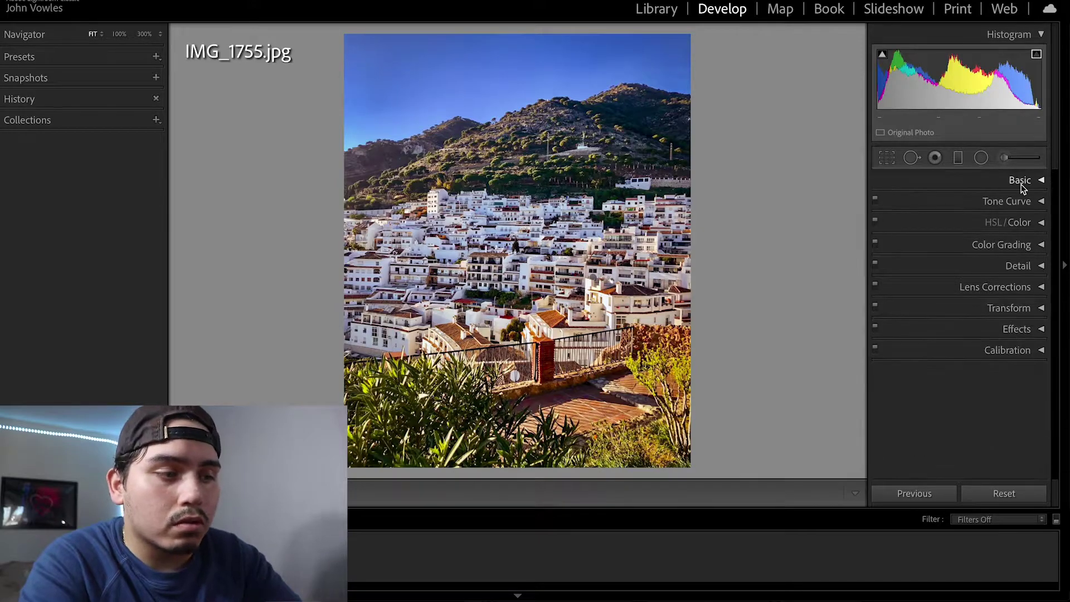
Step: Adjust the photo's greens to Hue +16, Saturation −5 and Luminance −12
left_click(1021, 179)
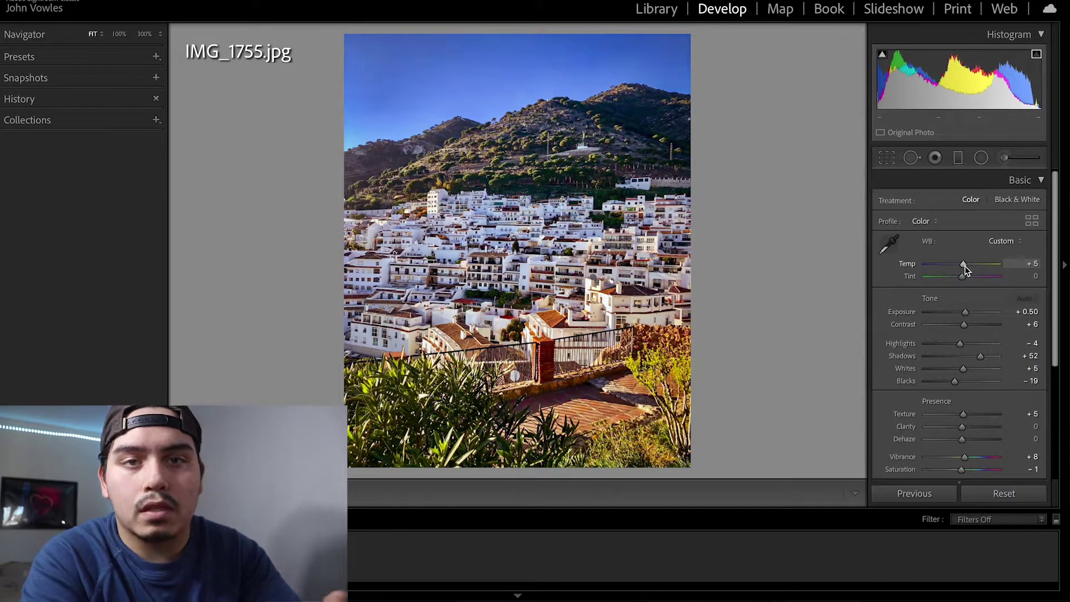
left_click(1041, 180)
left_click(1023, 224)
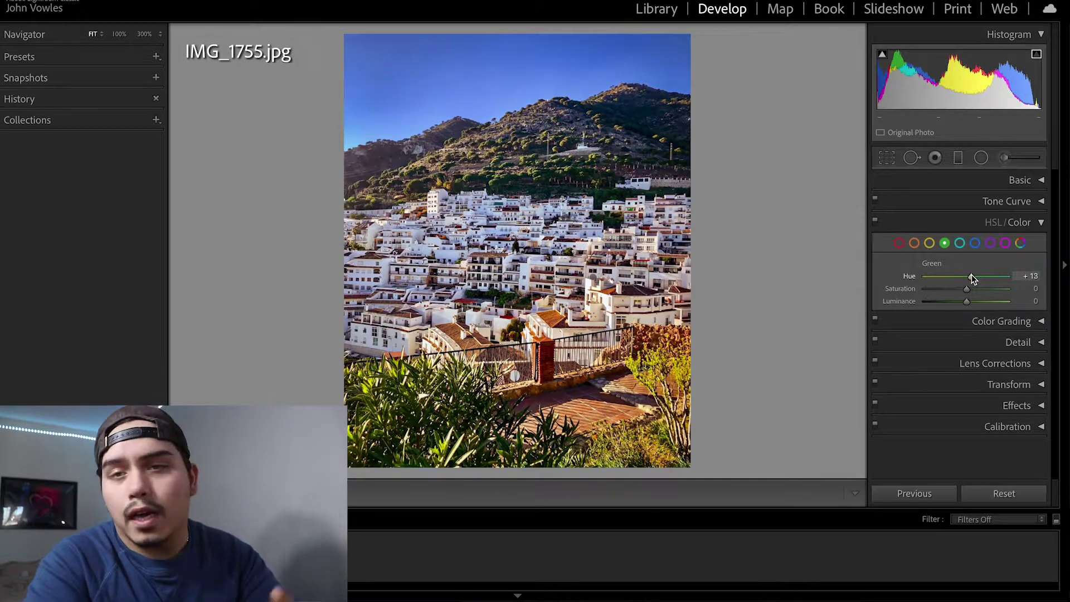
mouse_move(958, 303)
left_mouse_down()
mouse_move(971, 289)
mouse_move(952, 289)
mouse_move(964, 288)
left_mouse_up()
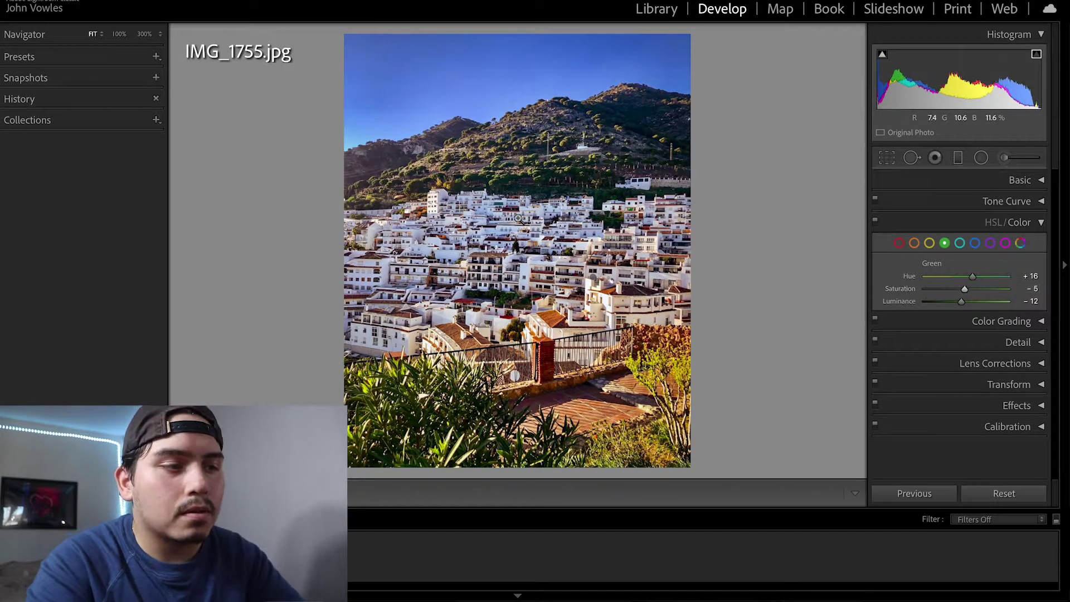
Step: Mute the oranges by setting their Saturation to −12 and Luminance to −15
left_click(518, 218)
left_click(518, 218)
left_click(914, 243)
mouse_move(967, 277)
left_mouse_down()
mouse_move(935, 281)
mouse_move(962, 284)
left_mouse_up()
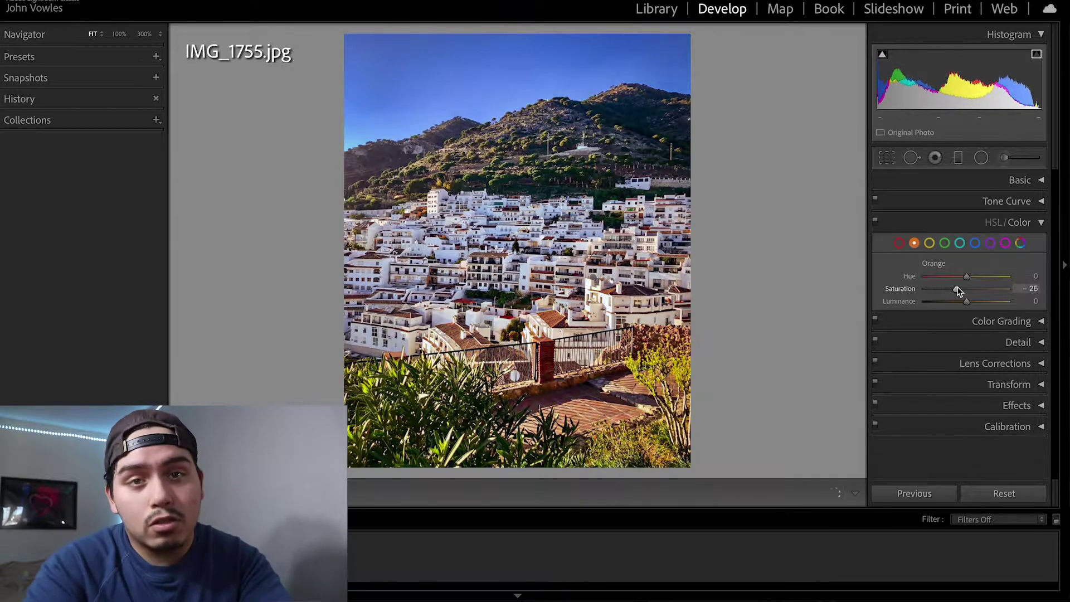
mouse_move(958, 291)
left_mouse_down()
mouse_move(953, 301)
mouse_move(968, 303)
left_mouse_up()
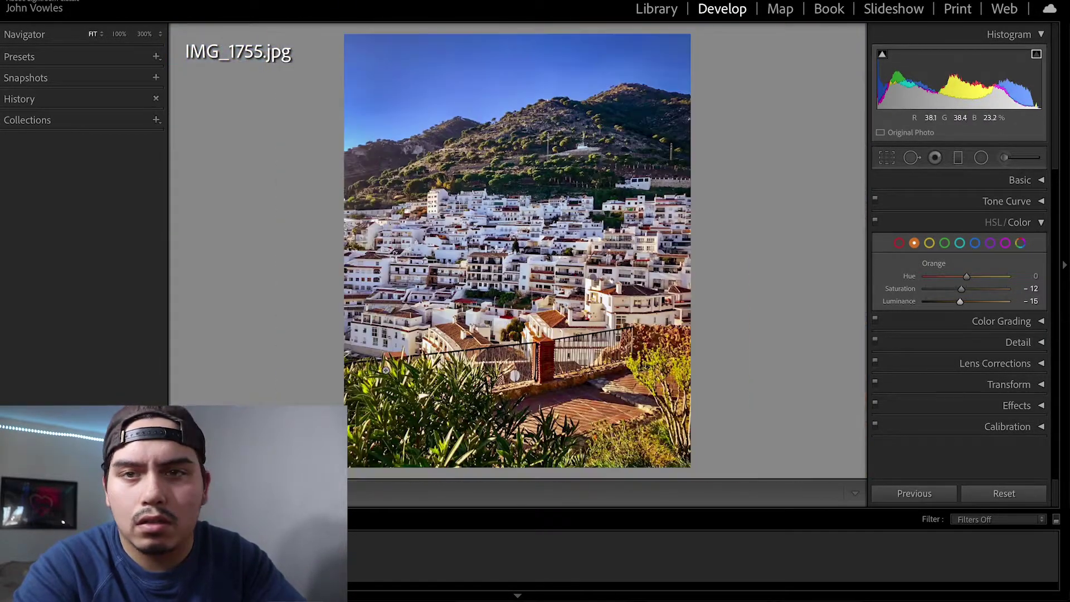
left_click(1020, 222)
left_click(1019, 265)
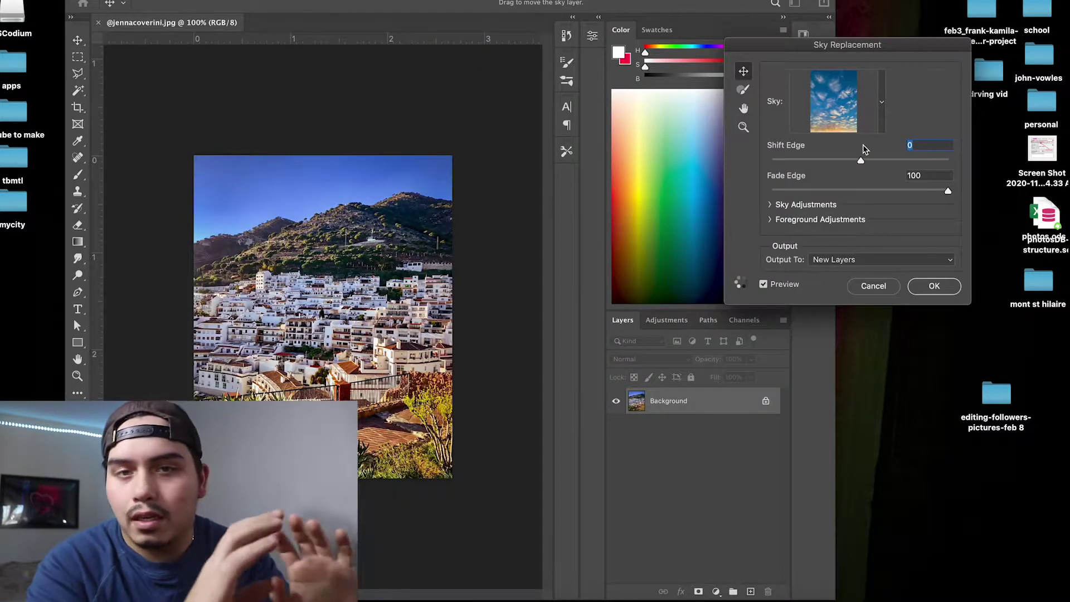
Step: In Photoshop's Sky Replacement, try several skies from the Spectacular set on the town photo, including Spectacular008byRussellBrown
left_click(882, 103)
left_click(828, 334)
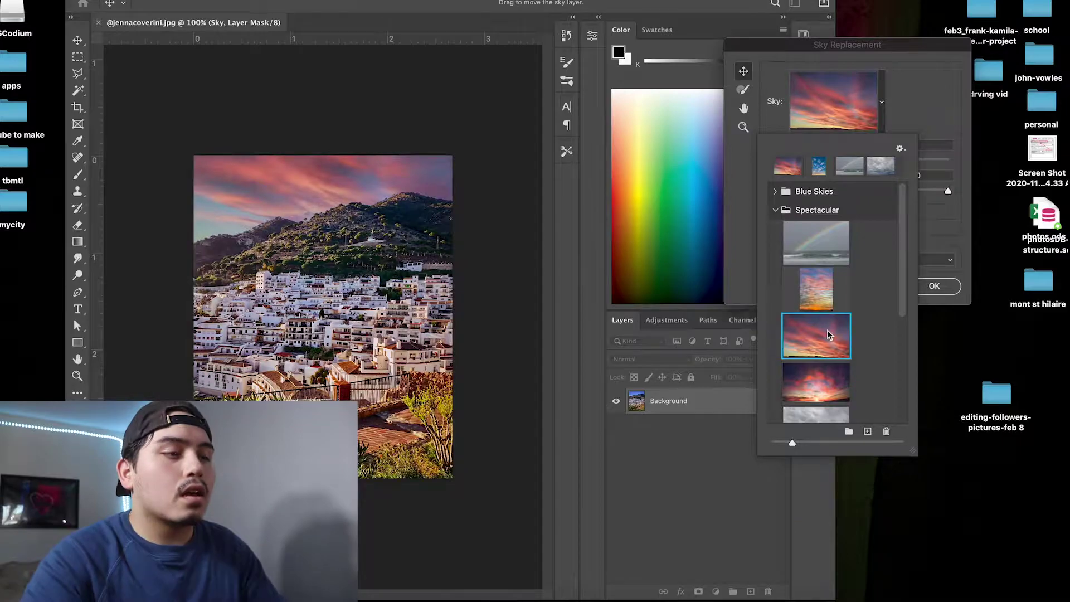
left_click(826, 287)
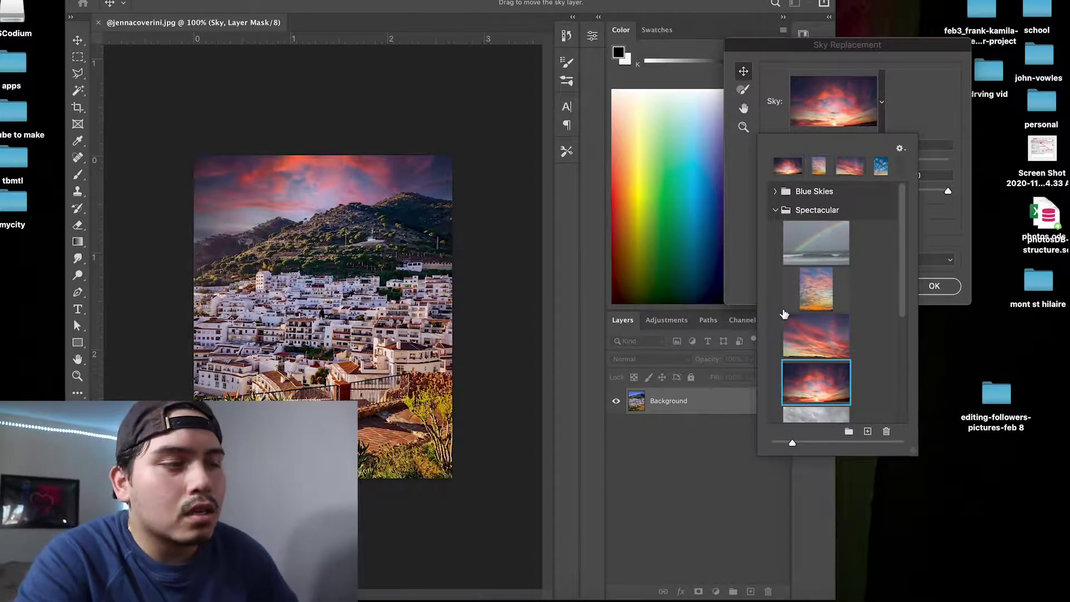
scroll(817, 400, "down", 4)
left_click(816, 383)
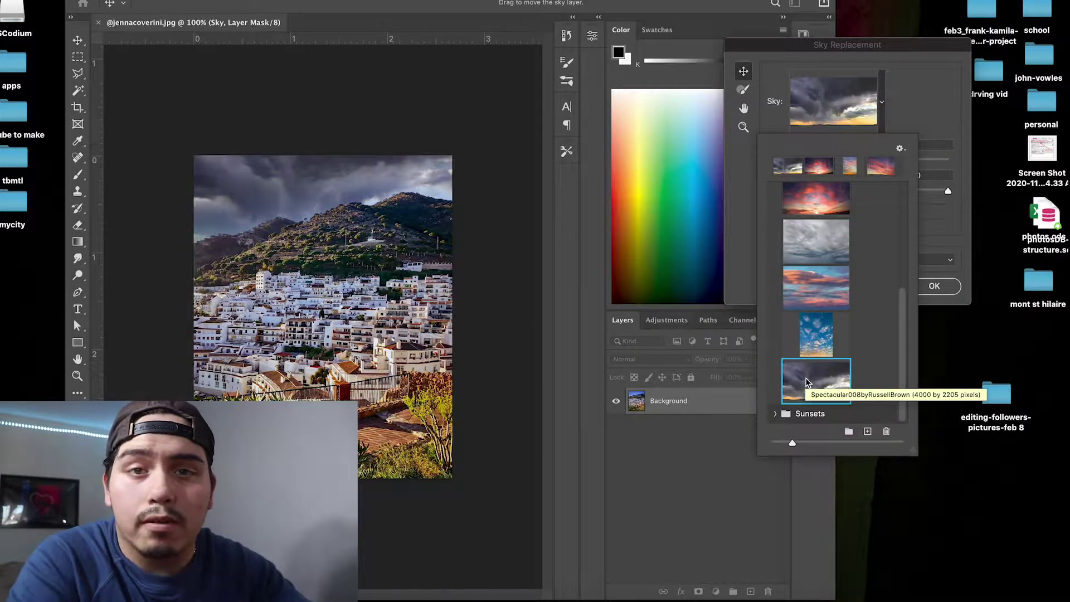
scroll(824, 253, "up", 5)
left_click(816, 287)
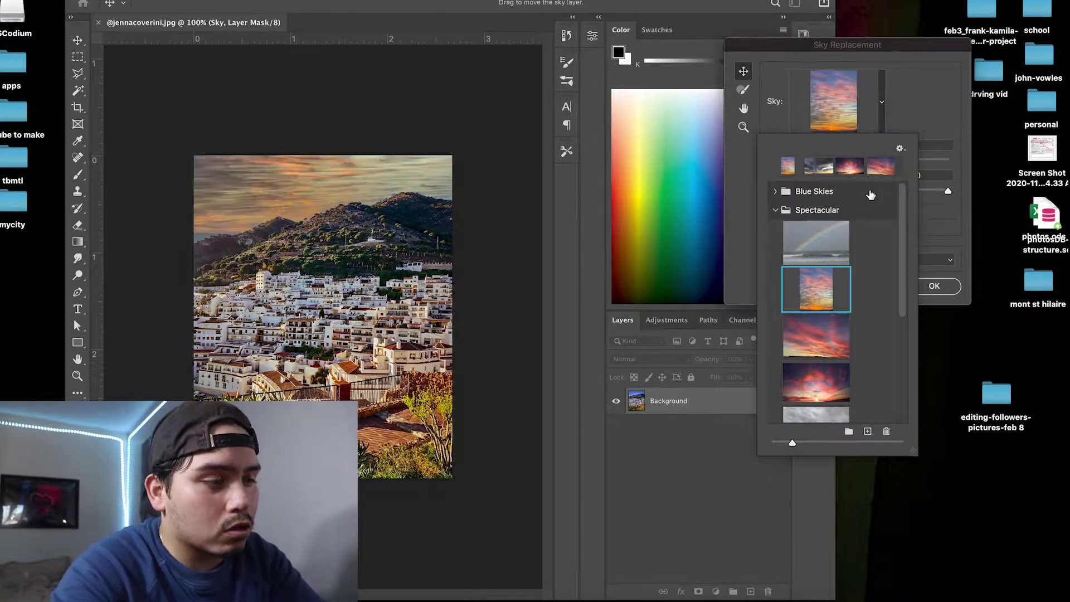
Step: Compare the Sunsets skies and replace the town photo's sky with SunsetSky003byRussellBrown, output to new layers
left_click(773, 210)
scroll(815, 250, "down", 3)
left_click(814, 217)
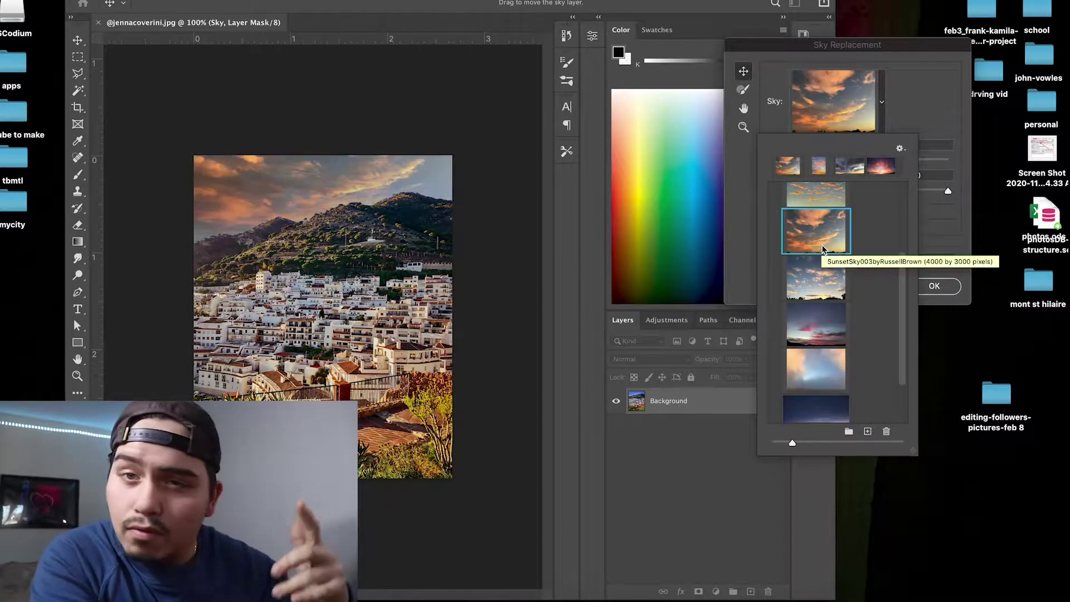
left_click(827, 202)
left_click(828, 239)
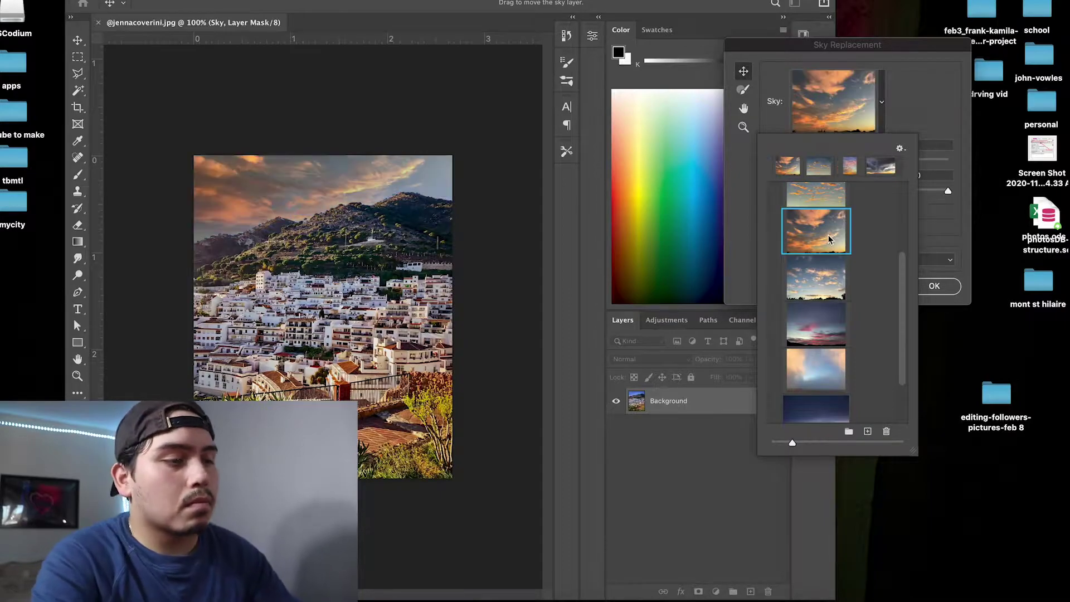
scroll(836, 301, "down", 2)
left_click(815, 379)
scroll(817, 346, "up", 2)
left_click(817, 346)
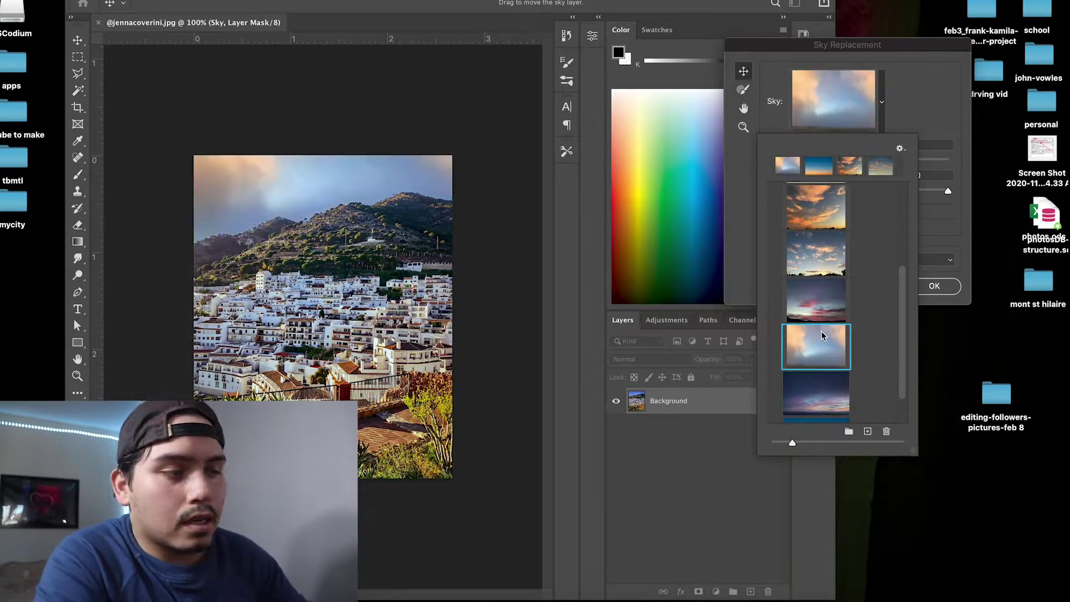
left_click(816, 228)
left_click(507, 142)
left_click(931, 286)
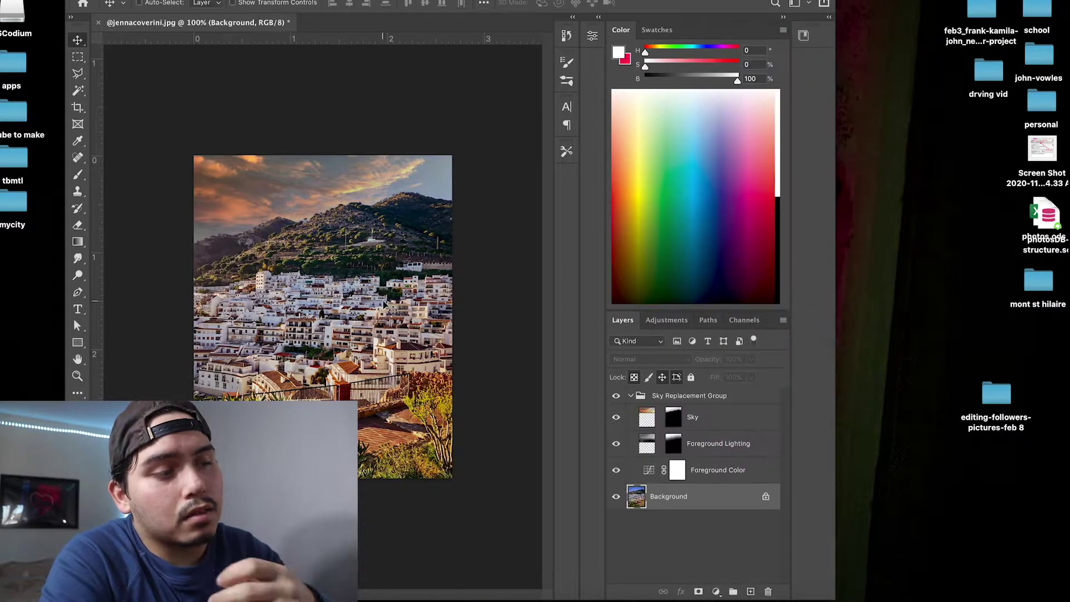
Step: Reposition the replacement sky's clouds behind the hills by moving the Sky layer
left_click_drag(441, 193, 394, 204)
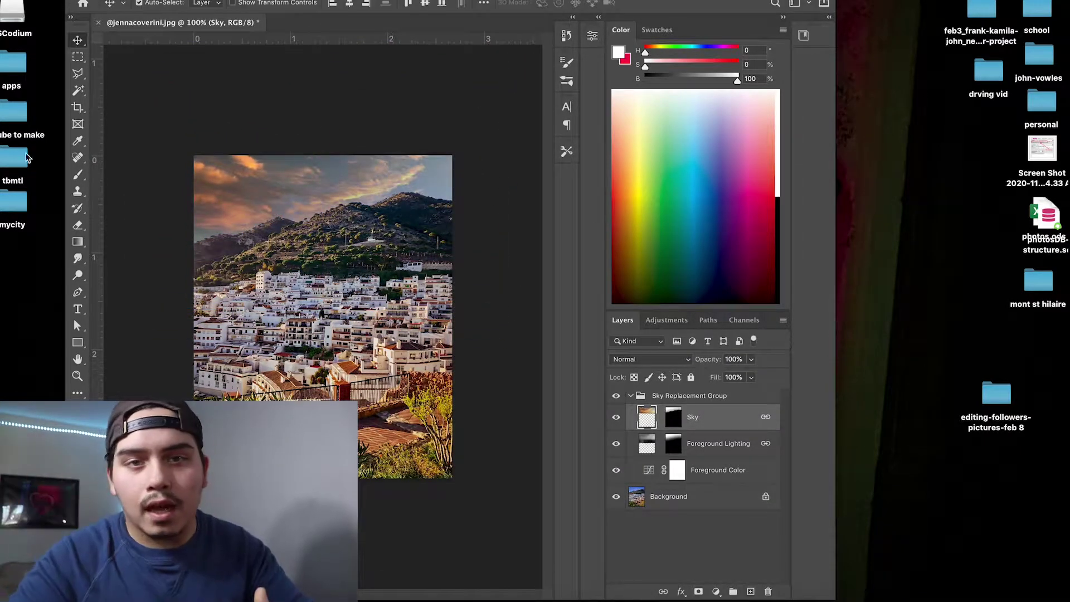
left_click_drag(288, 191, 430, 150)
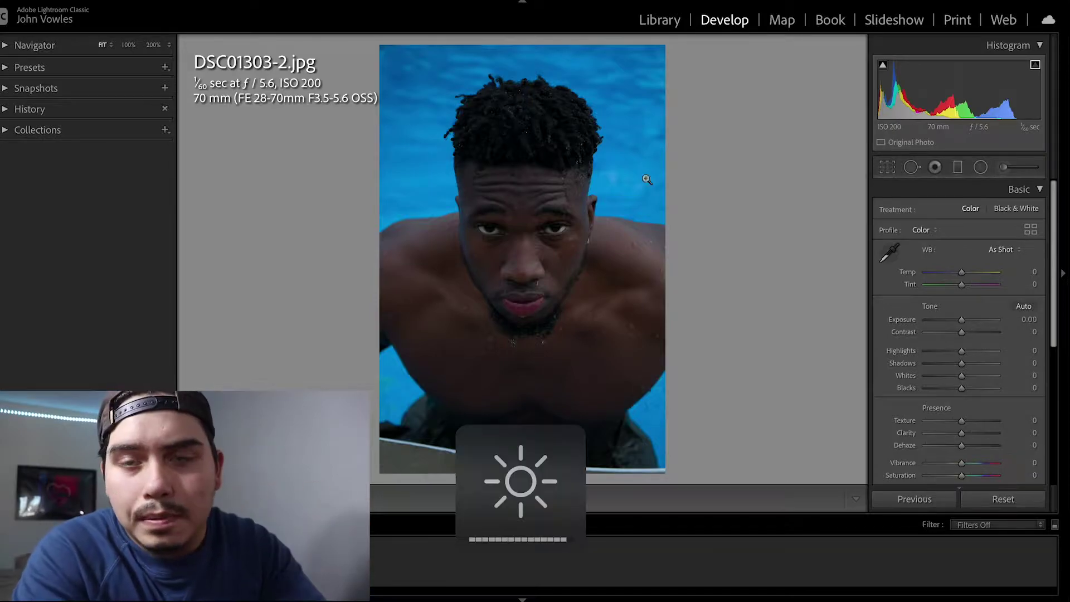
Step: In Lightroom Classic, apply automatic tone to the pool portrait DSC01303-2.jpg and warm the temperature to +10
left_click(1025, 306)
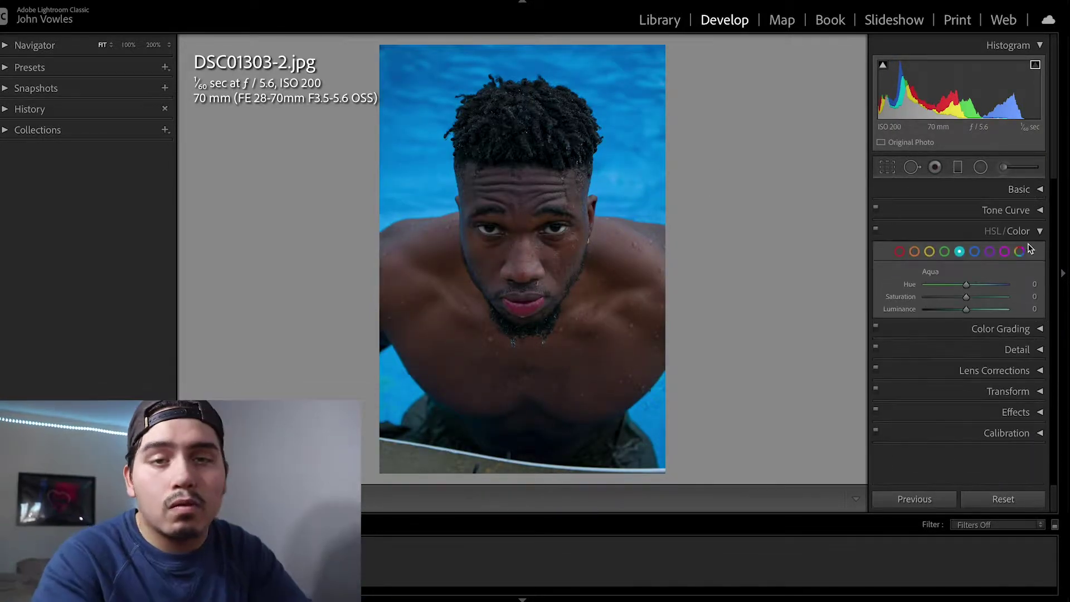
left_click(1003, 229)
left_click(964, 294)
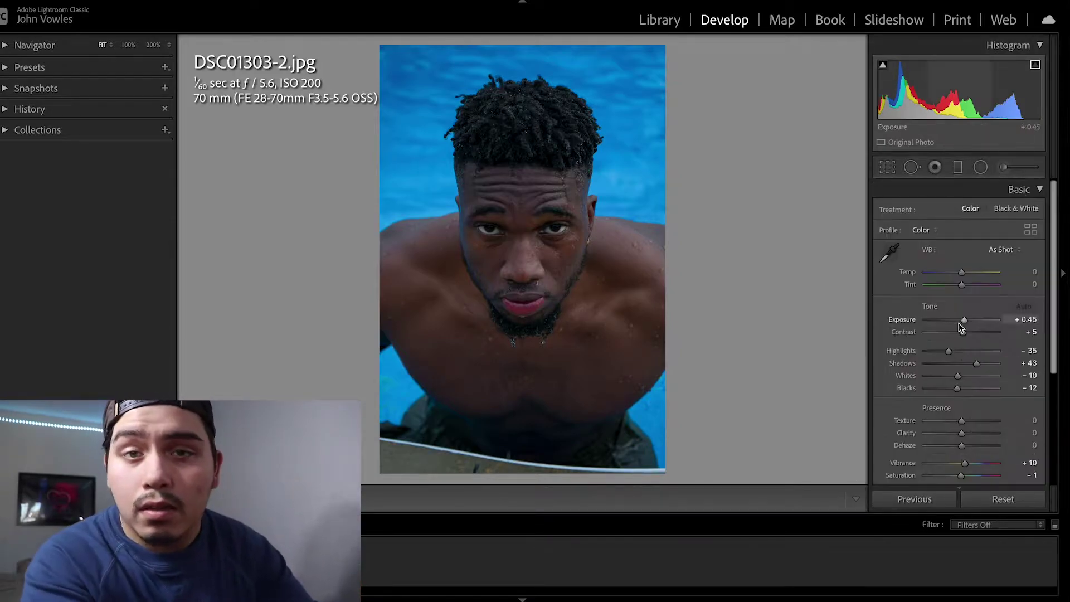
mouse_move(961, 272)
left_mouse_down()
mouse_move(970, 275)
mouse_move(951, 273)
mouse_move(966, 276)
left_mouse_up()
Step: Set the portrait's Texture to +15 and Clarity to +12
left_click_drag(962, 421, 968, 423)
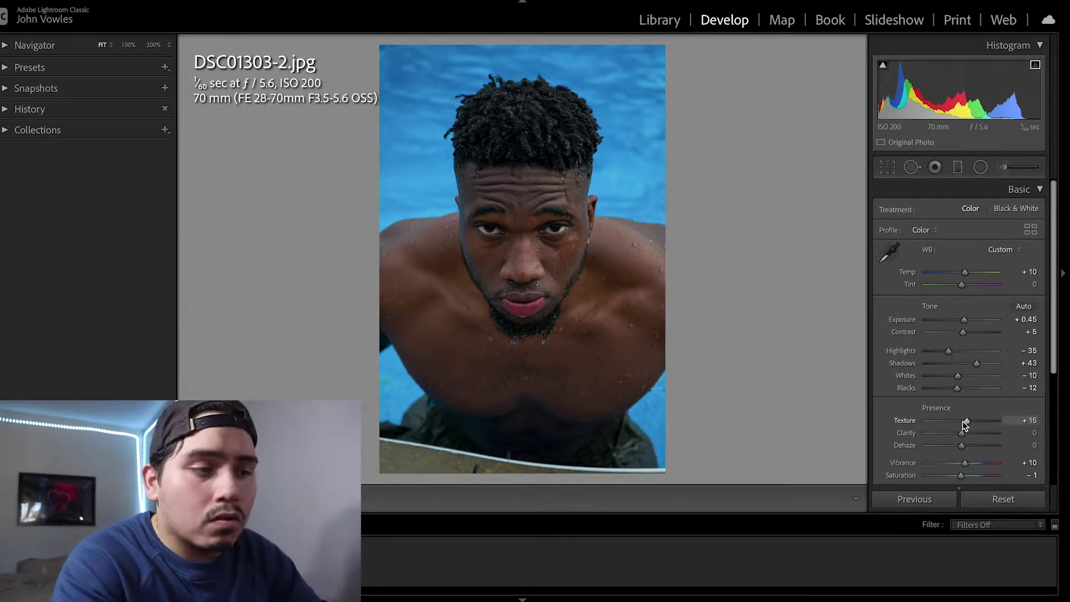
left_click_drag(962, 434, 965, 434)
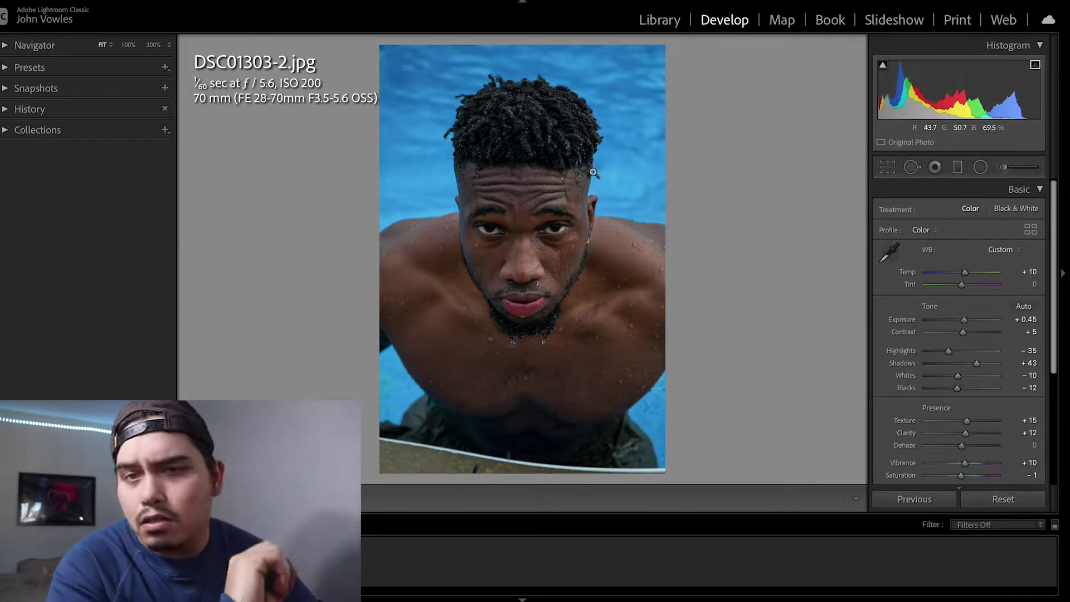
left_click(1020, 189)
Step: Shape the tone curve into an S, with darks at input 60, output 48, midtones at 117, 124, and raised highlights
left_click(1006, 210)
left_click_drag(1020, 249, 992, 273)
left_click_drag(959, 310, 908, 370)
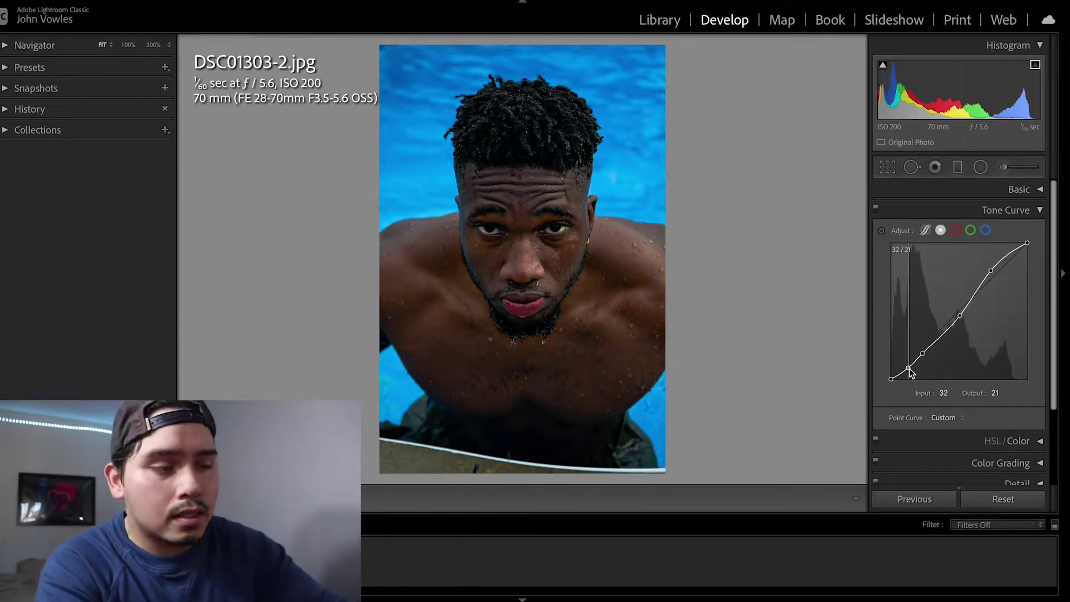
left_click_drag(961, 316, 960, 317)
double_click(961, 316)
left_click_drag(922, 353, 922, 355)
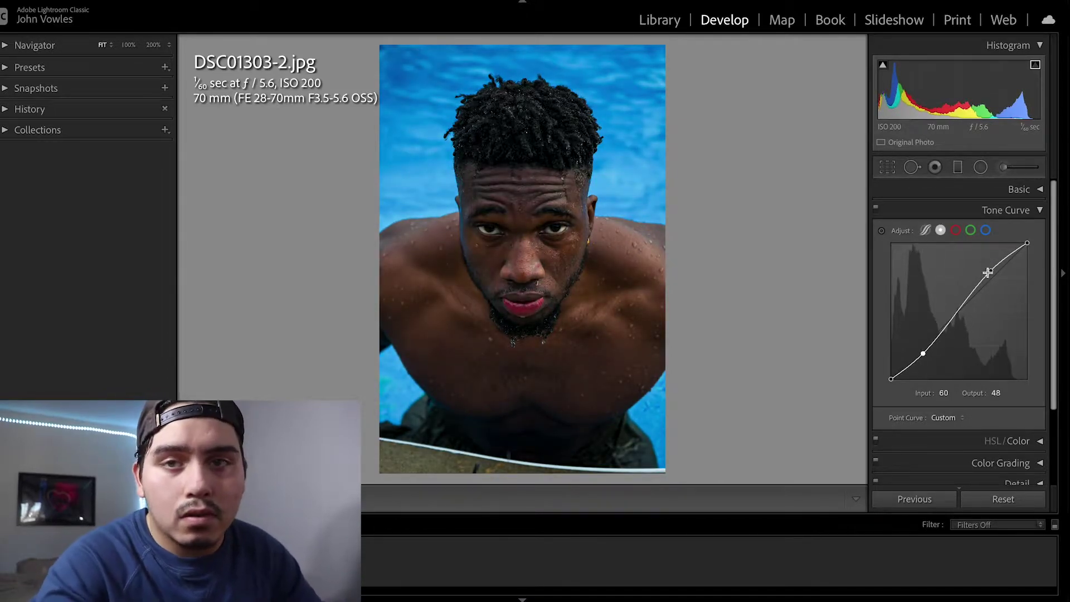
left_click_drag(987, 273, 989, 269)
left_click_drag(955, 311, 952, 313)
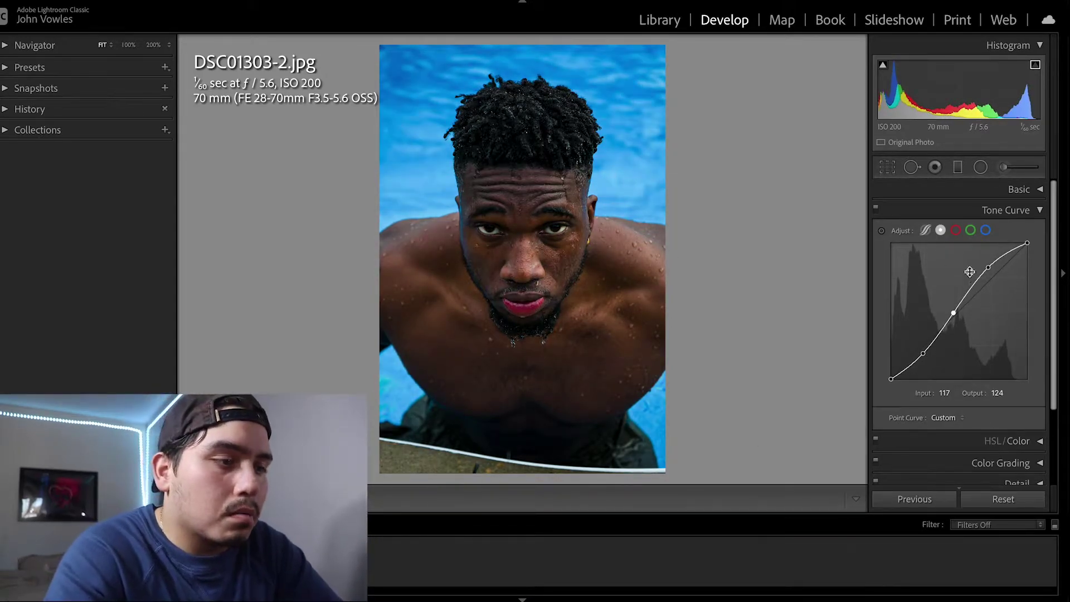
Step: Color grade the portrait with slightly yellow midtones, blue shadows and yellow highlights at hue 55, saturation 23
left_click(1015, 204)
left_click(1018, 231)
left_click(1025, 234)
left_click(1015, 251)
mouse_move(959, 274)
left_mouse_down()
mouse_move(971, 257)
mouse_move(961, 270)
left_mouse_up()
left_click_drag(915, 385, 917, 389)
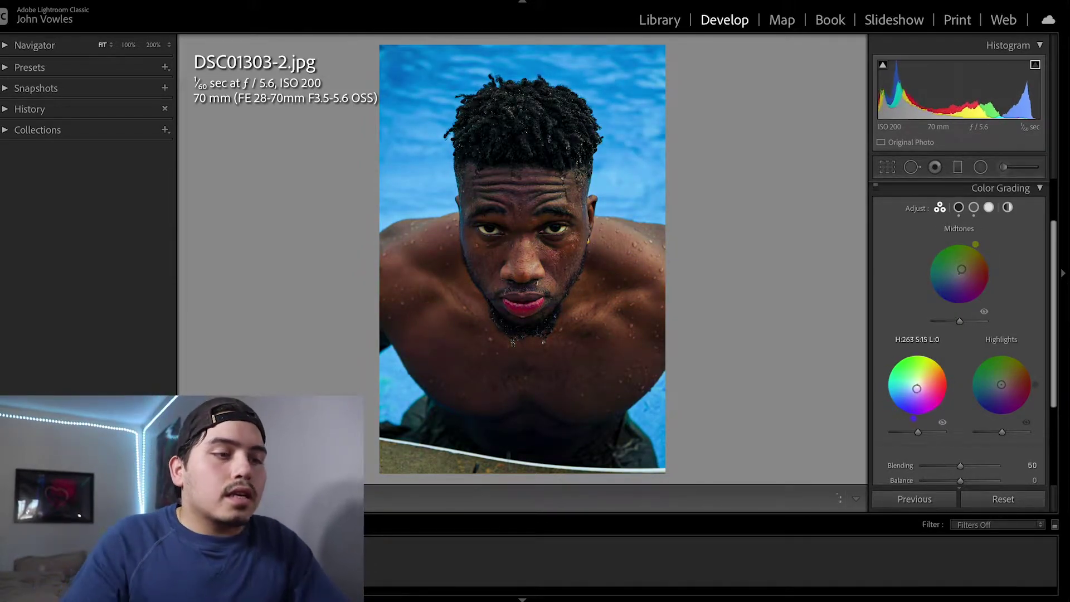
left_click_drag(927, 425, 914, 387)
left_click_drag(1002, 384, 1005, 379)
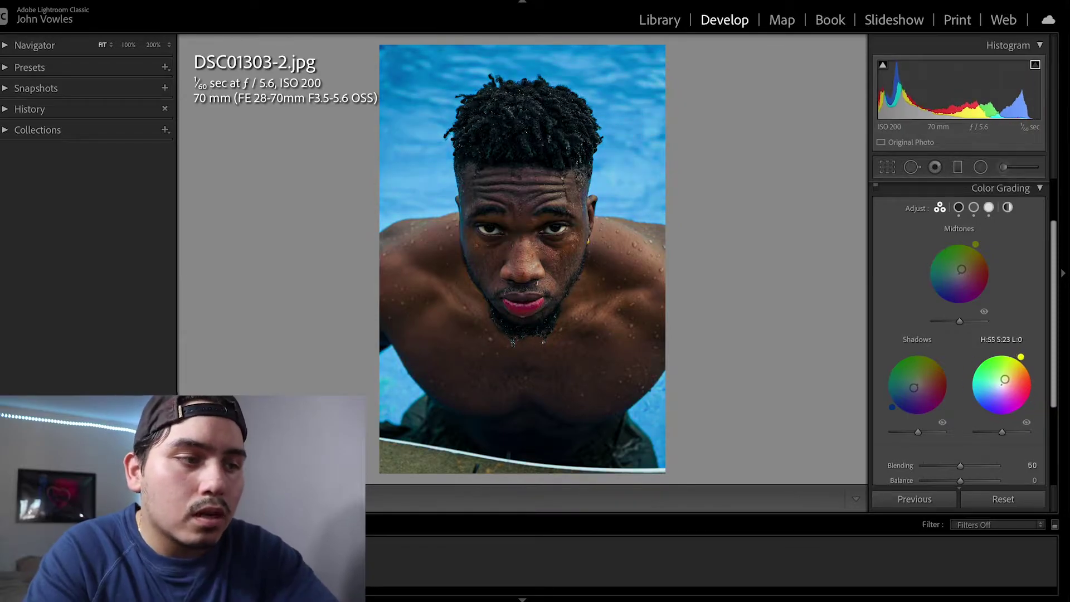
left_click(1000, 188)
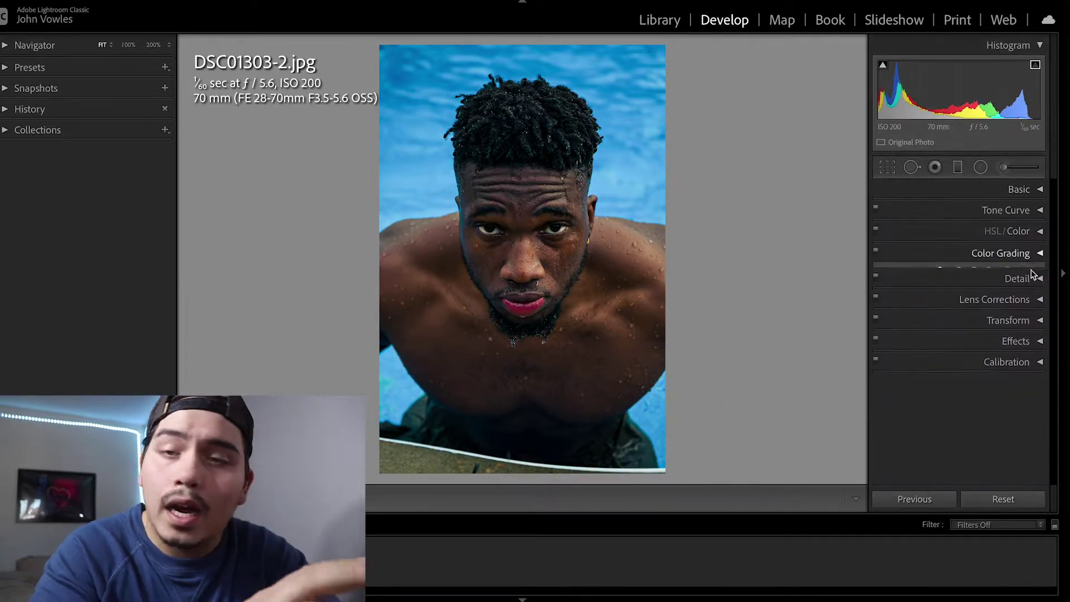
Step: Sharpen the portrait with Amount 40 and Detail 31, checking the face at 200% magnification
left_click(1017, 274)
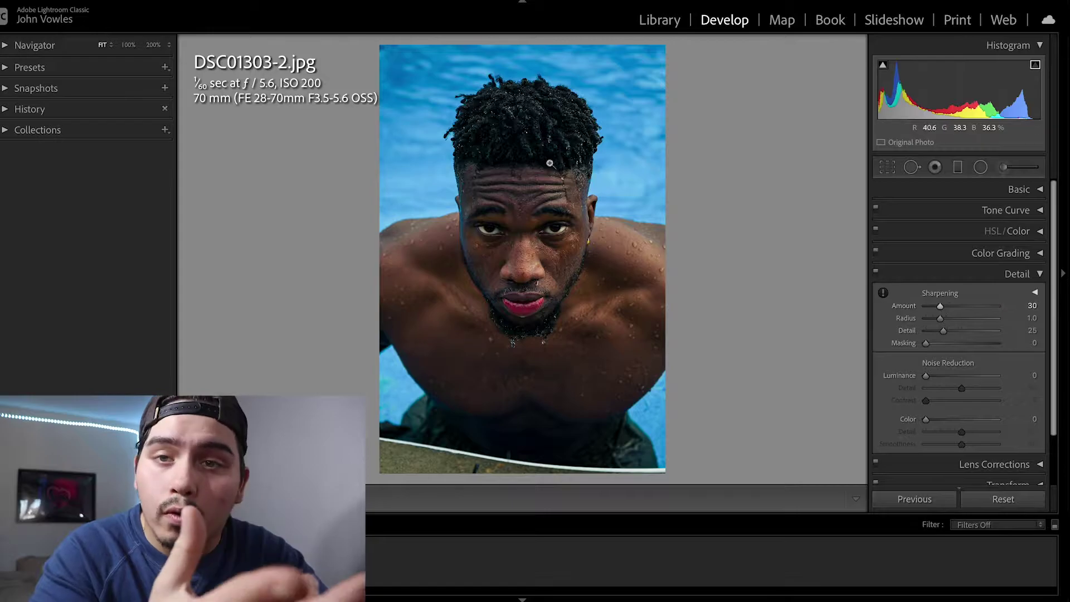
left_click(550, 163)
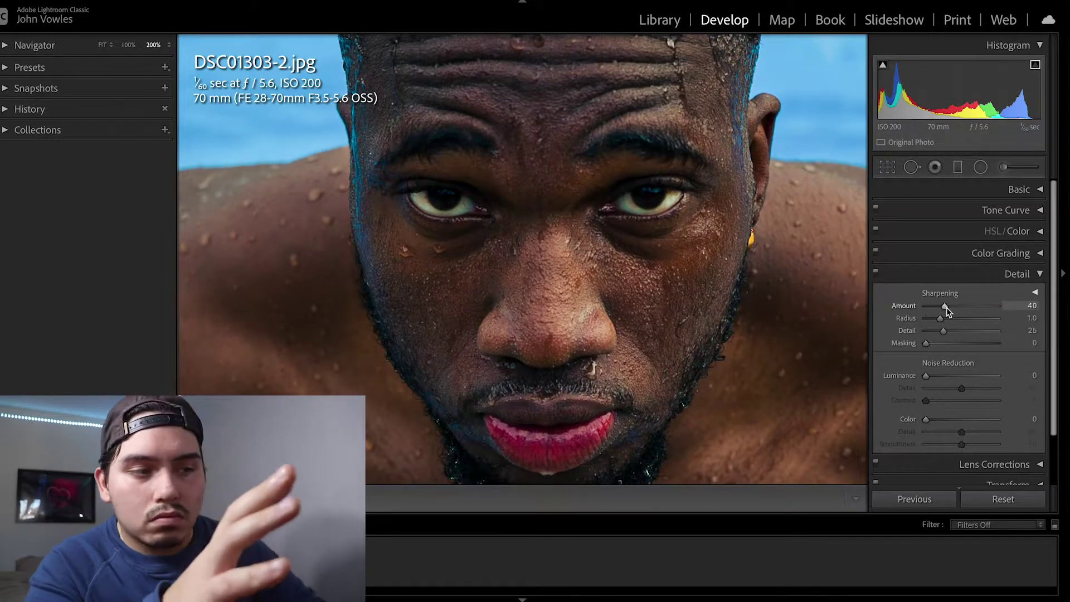
left_click_drag(945, 306, 851, 346)
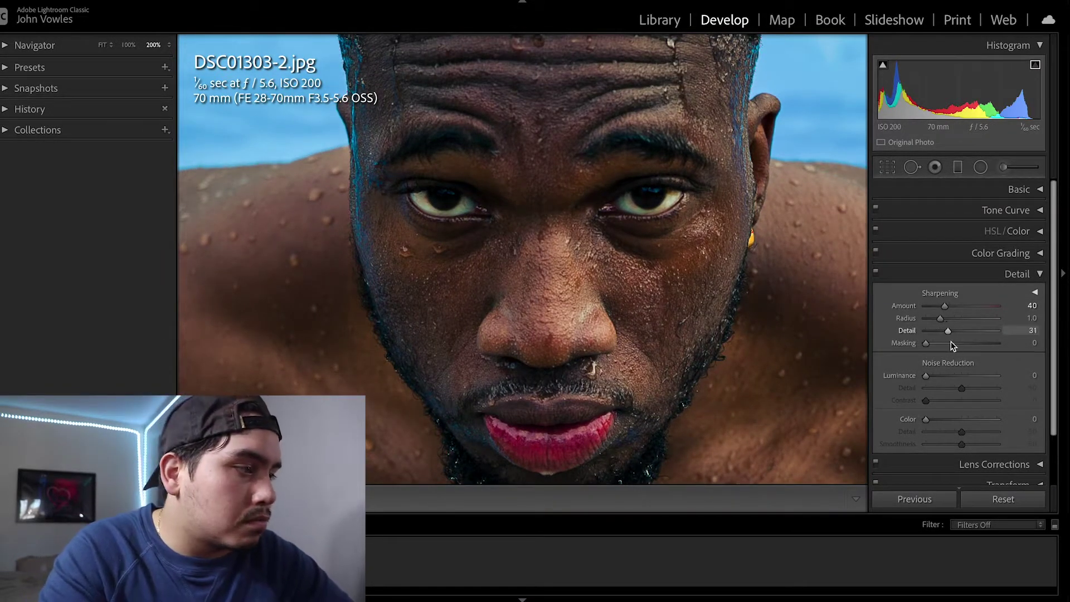
left_click(1016, 275)
key("z")
Step: Add a subtle post-crop vignette to the portrait with an Amount of −10
left_click(1003, 295)
left_click(1028, 317)
left_click(963, 283)
left_click(1026, 244)
left_click(1040, 338)
left_click_drag(964, 369, 961, 369)
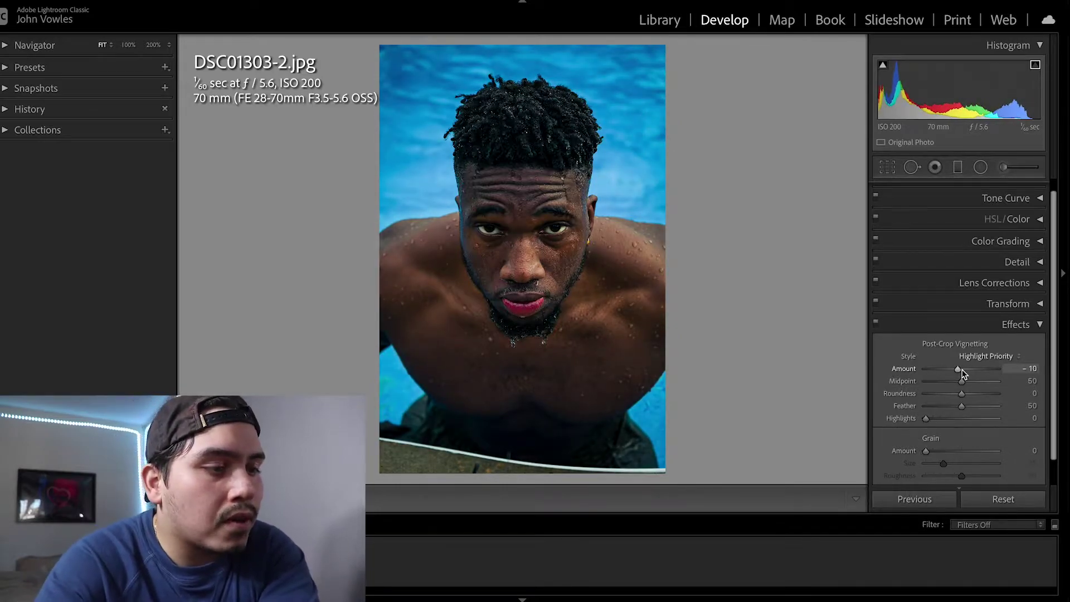
Step: Fine-tune the pool's blue color to Hue +6, Saturation −3 and Luminance +4
left_click(1015, 324)
left_click(1019, 190)
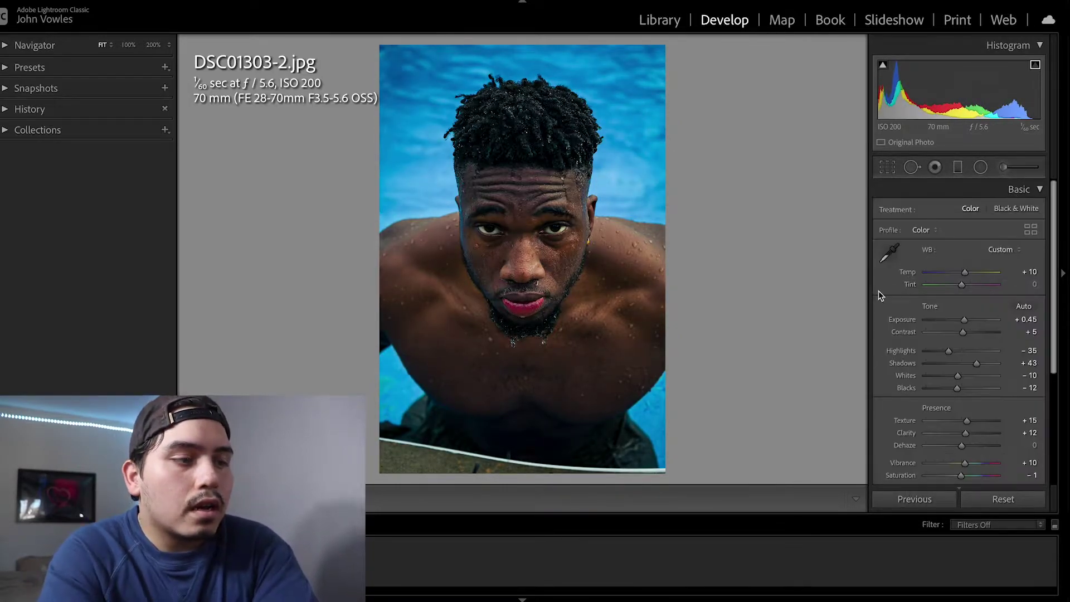
left_click(1019, 189)
left_click(1016, 231)
mouse_move(967, 285)
left_mouse_down()
mouse_move(957, 296)
mouse_move(978, 297)
mouse_move(966, 296)
left_mouse_up()
mouse_move(966, 308)
left_mouse_down()
mouse_move(902, 306)
mouse_move(965, 304)
left_mouse_up()
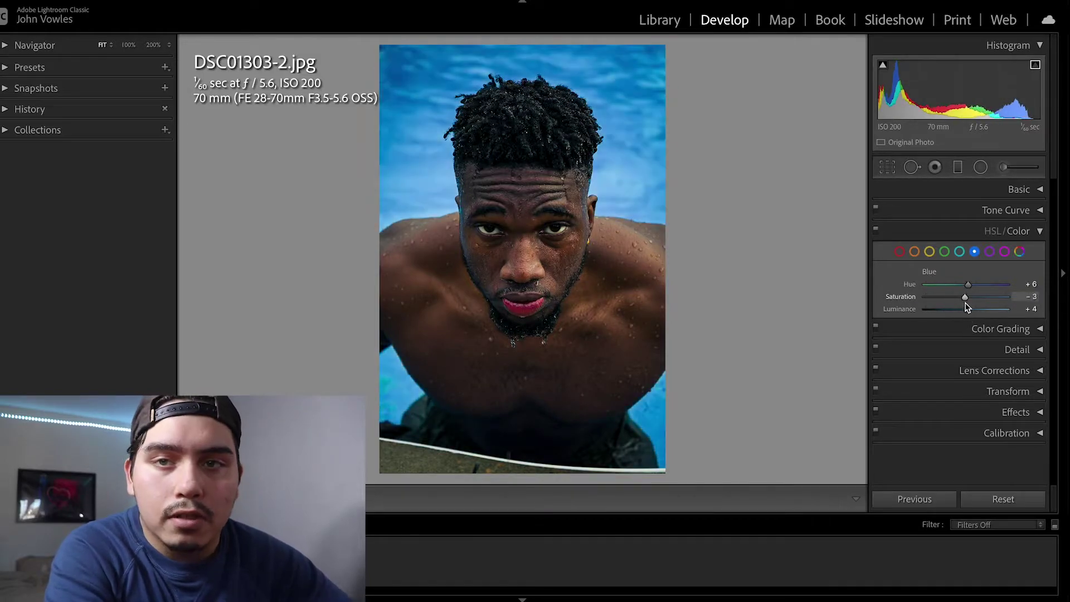
left_click(1018, 231)
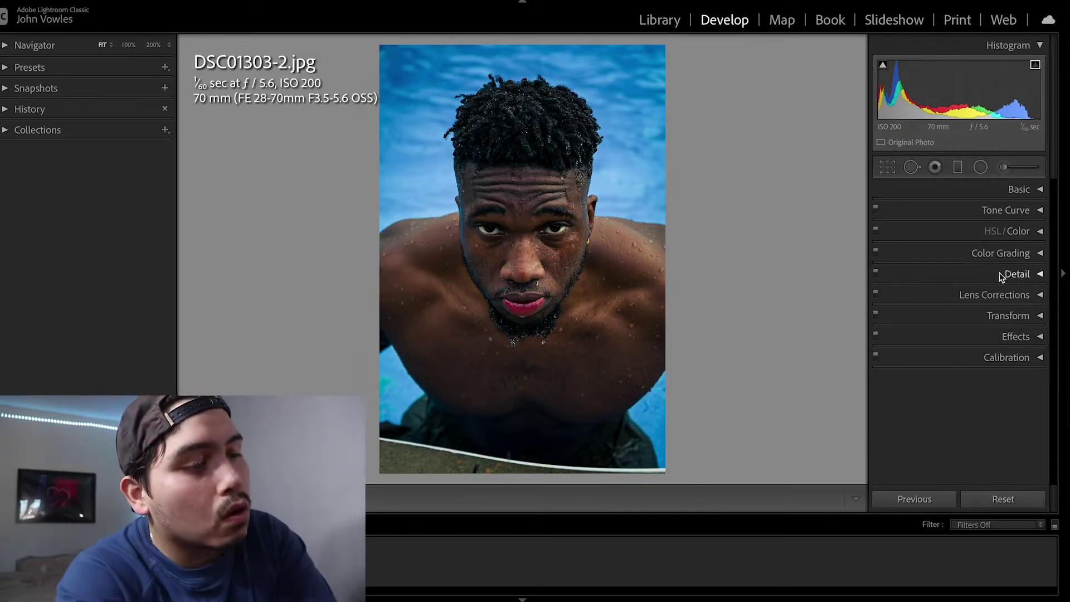
Step: Add a small radial filter over the iris on the image's right side with Exposure 0.43, Clarity 14 and Saturation 24
key("z")
left_click(981, 167)
left_click_drag(587, 215, 589, 219)
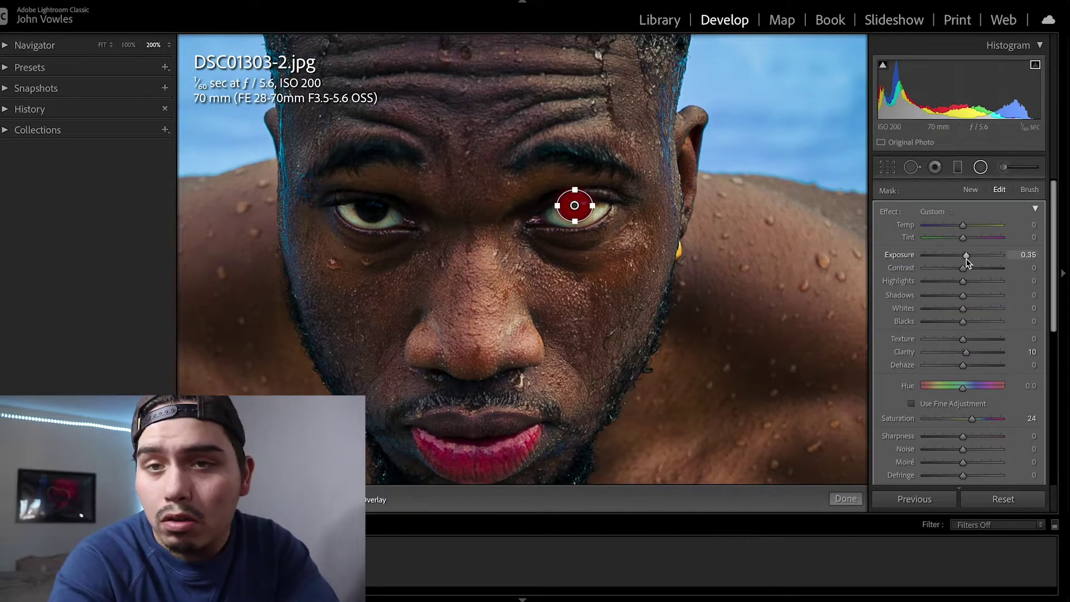
left_click_drag(966, 350, 968, 353)
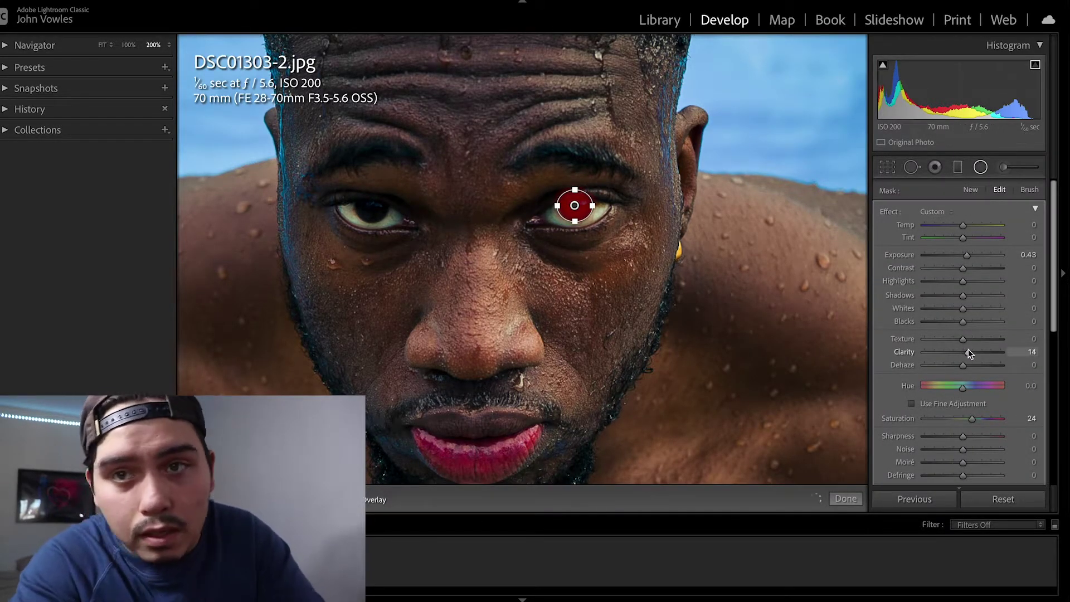
left_click(979, 167)
left_click(529, 268)
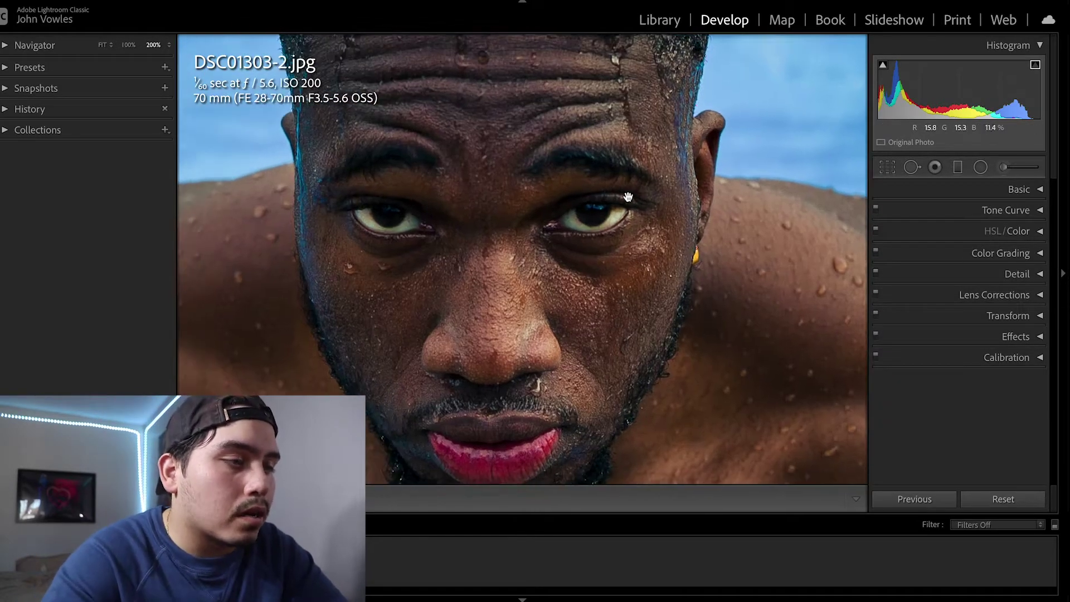
left_click(701, 383)
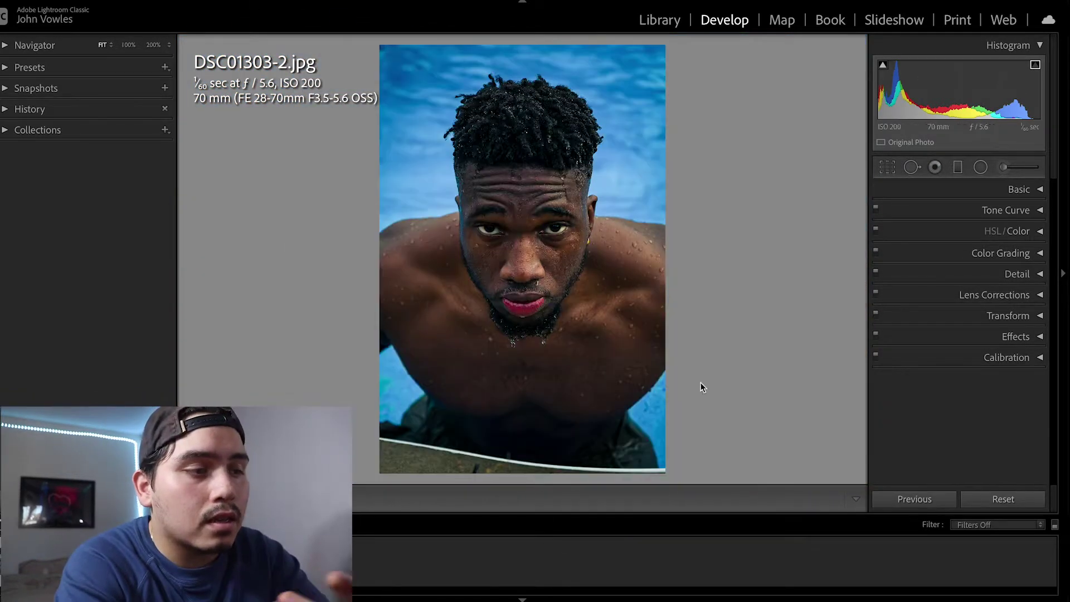
Step: Place a matching radial filter over the iris on the image's left side and set its Exposure to 0.45
left_click(518, 229)
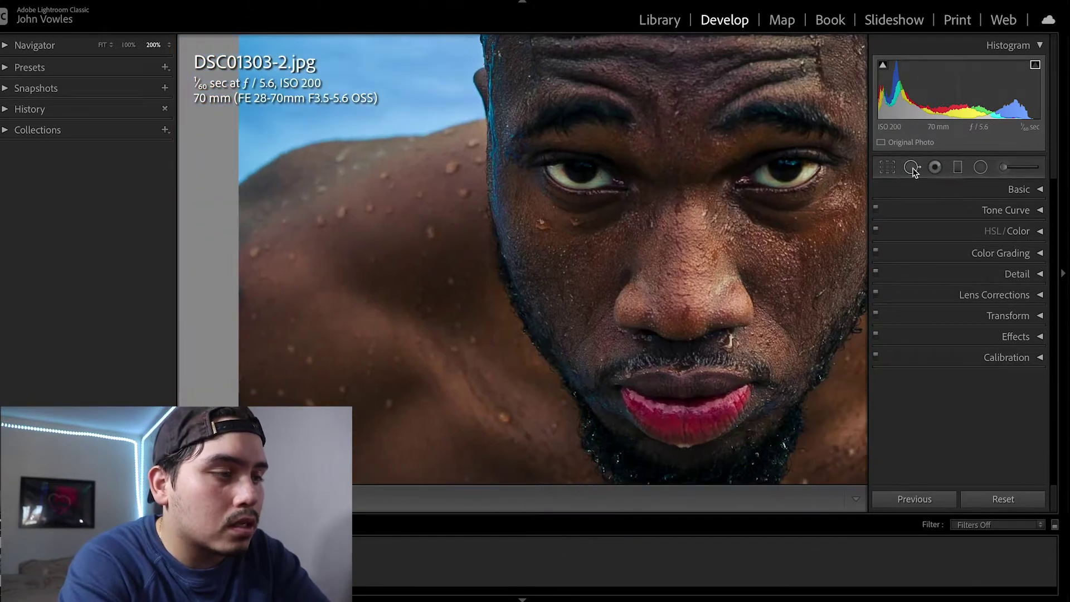
left_click(981, 168)
left_click_drag(595, 203, 612, 219)
left_click(1036, 290)
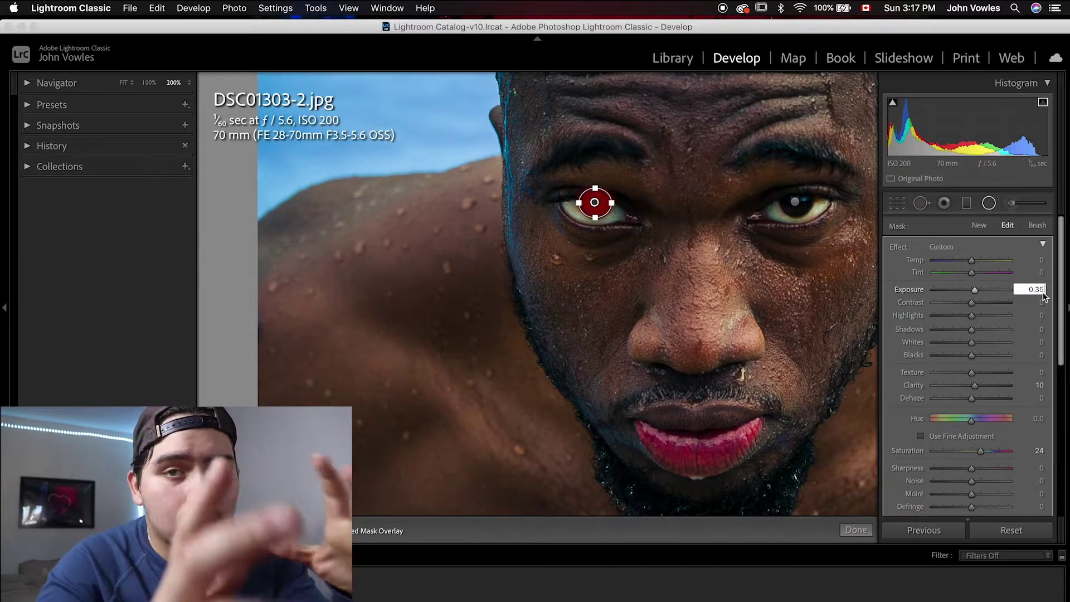
type("0.45")
key("Return")
Step: Set Exposure to 0.45 on the filter over the image's right eye, and Clarity to 14 on the left eye's filter
left_click(795, 202)
left_click(1036, 290)
type("0.45")
key("Return")
left_click(595, 202)
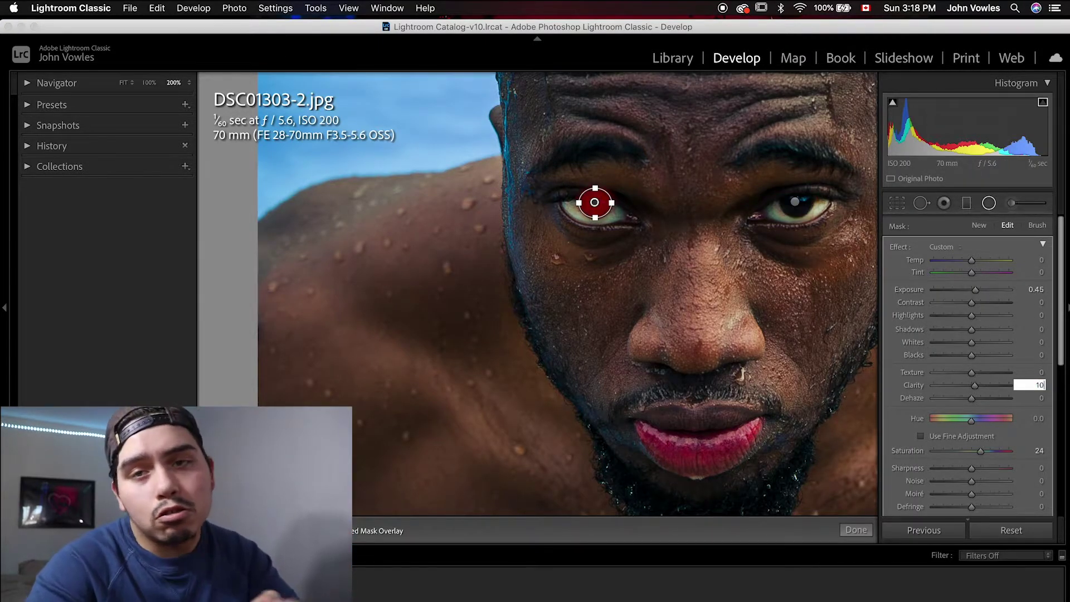
key("Up")
key("Up")
key("Up")
key("Up")
Step: Compare the portrait with and without the eye filters and raise the image's right eye filter to Exposure 0.81
left_click(989, 202)
left_click(989, 203)
left_click(595, 203)
left_click(795, 201)
left_click(595, 202)
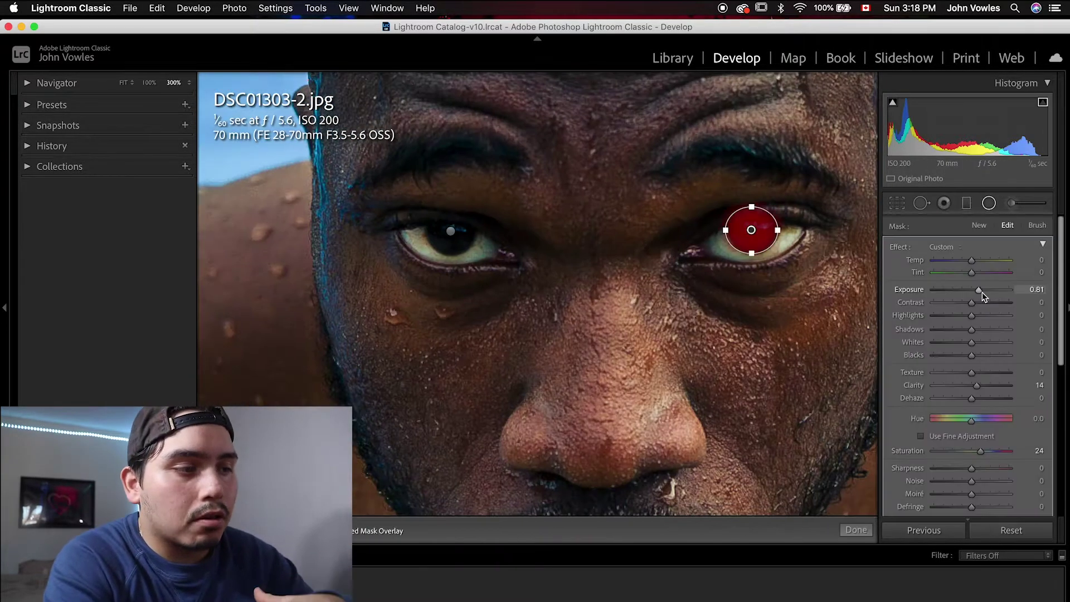
Step: Set the image's left eye filter to Exposure 0.67, trying Shadows 16 and Blacks 10 and resetting both to 0
left_click(451, 231)
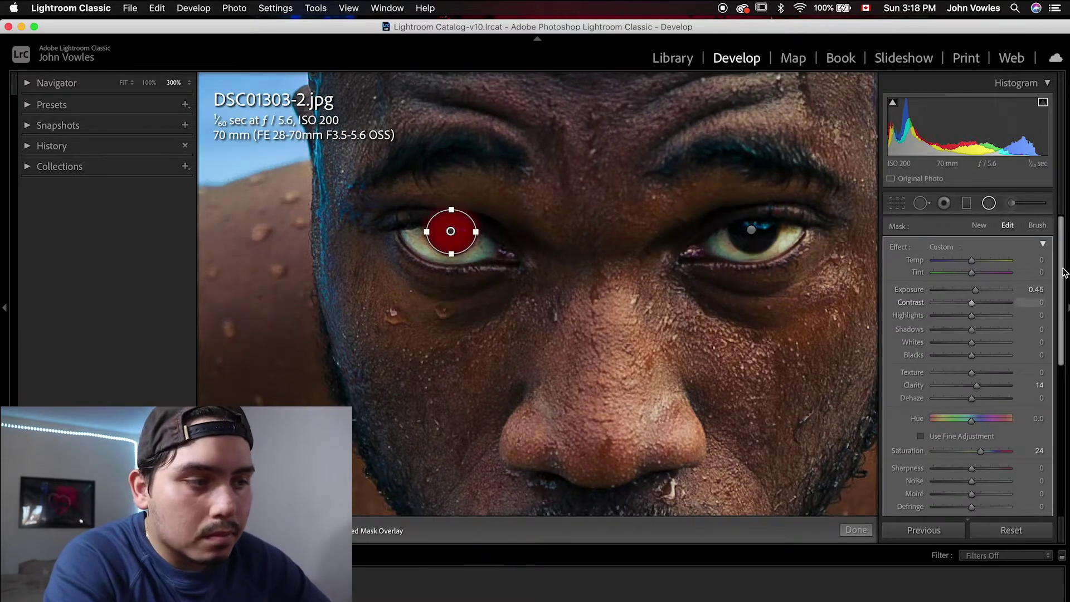
left_click(1035, 289)
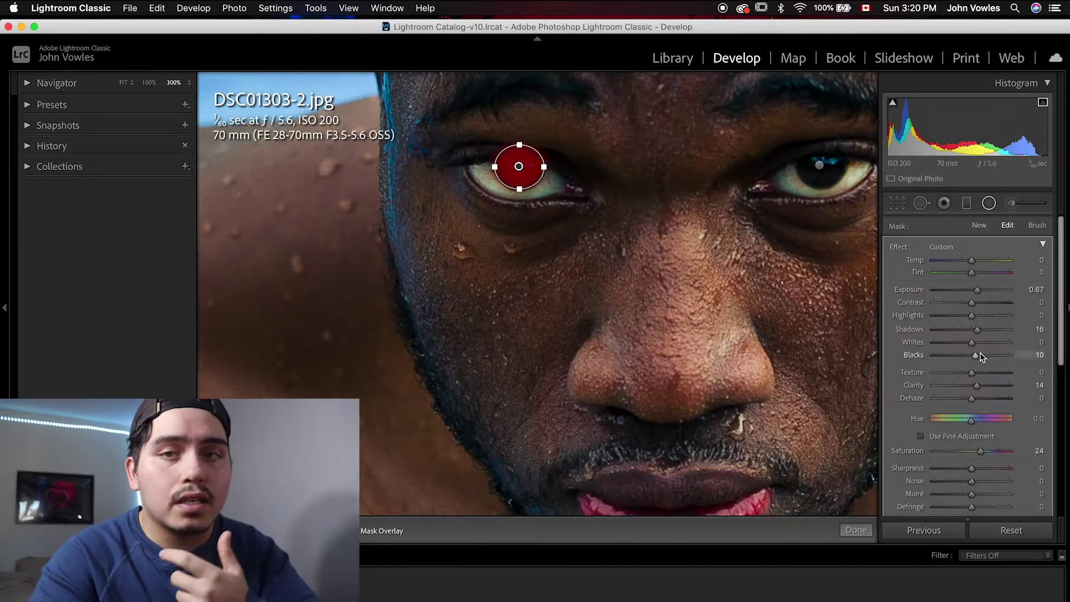
left_click(827, 165)
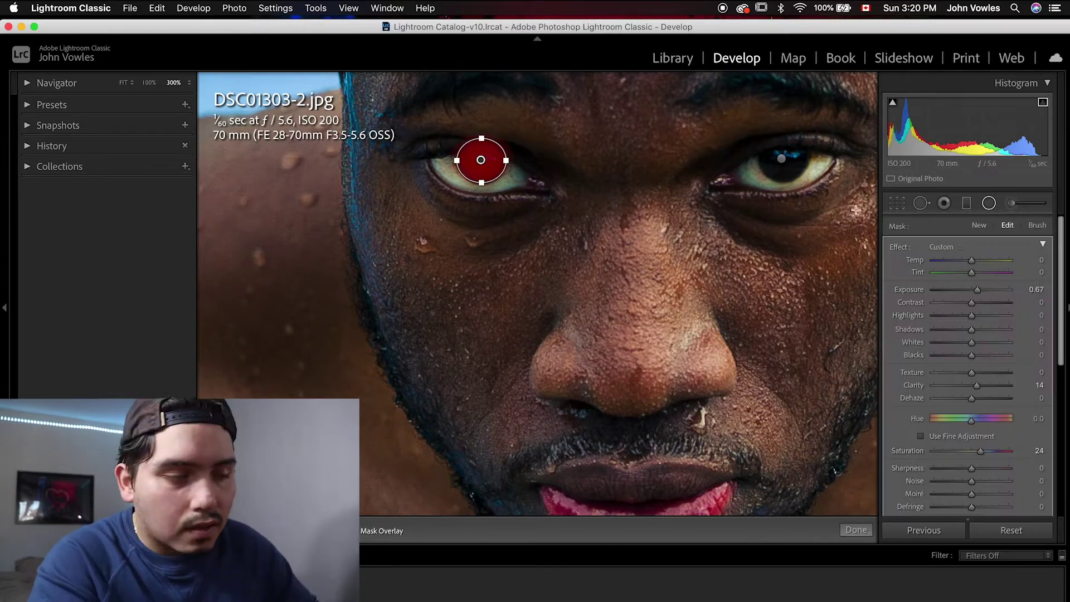
left_click(1029, 329)
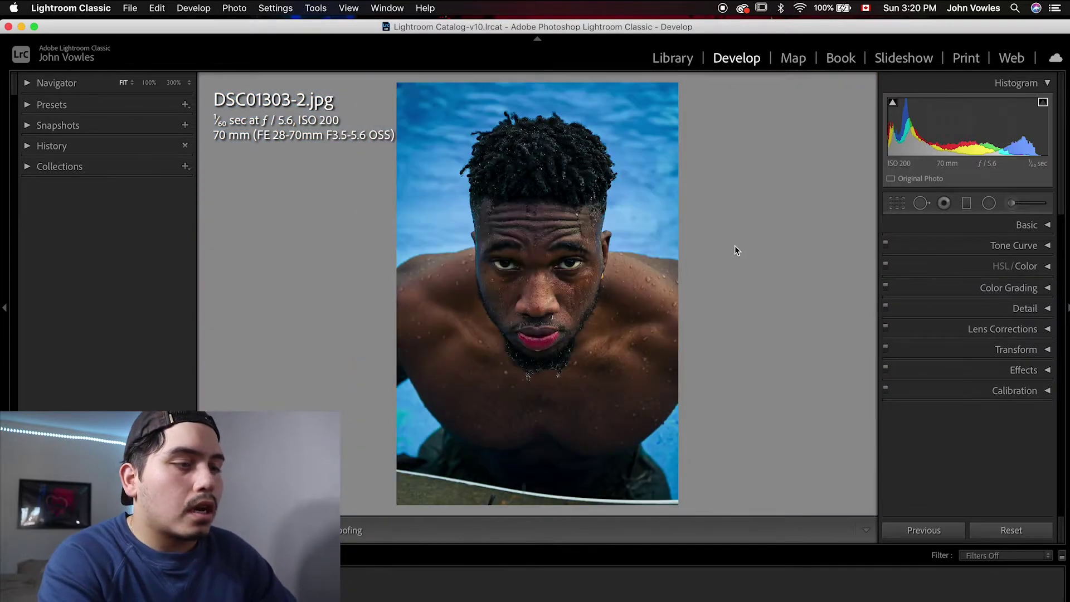
Step: Add an oval radial filter covering the whole face with Exposure 0.39, Texture 0 and Clarity 4
left_click(1028, 269)
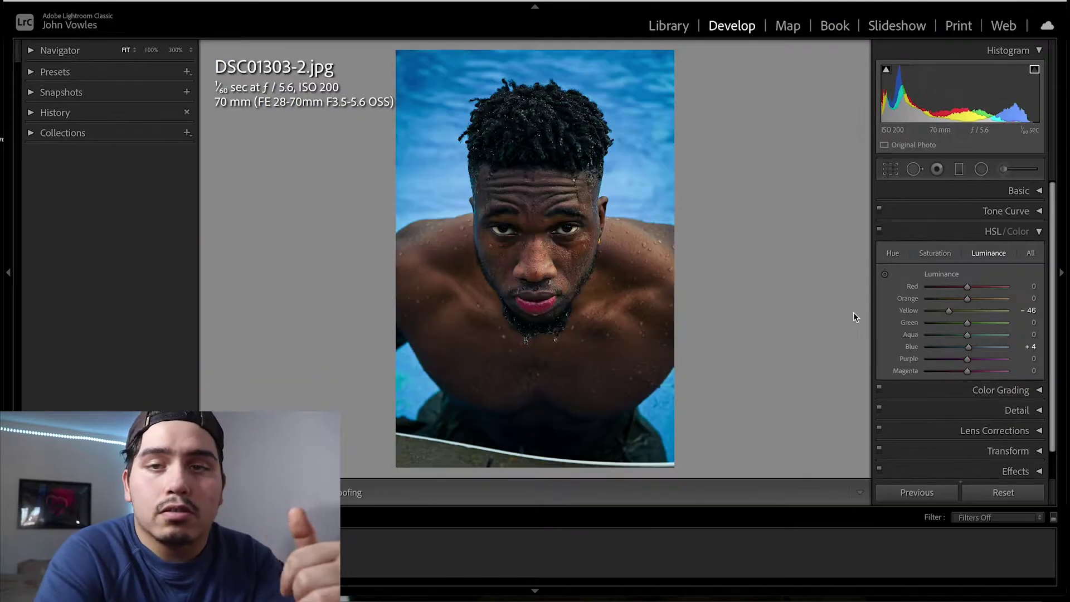
left_click(1006, 234)
left_click(981, 169)
mouse_move(478, 176)
left_mouse_down()
mouse_move(530, 262)
mouse_move(530, 230)
mouse_move(480, 239)
left_mouse_up()
left_click_drag(535, 151, 535, 154)
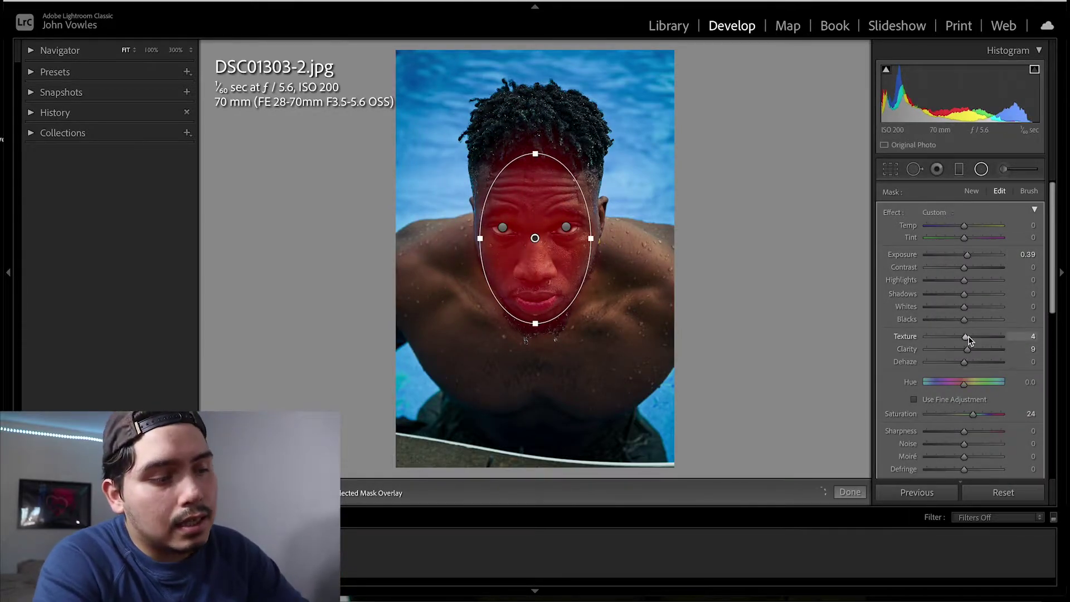
key("shift+m")
key("shift+m")
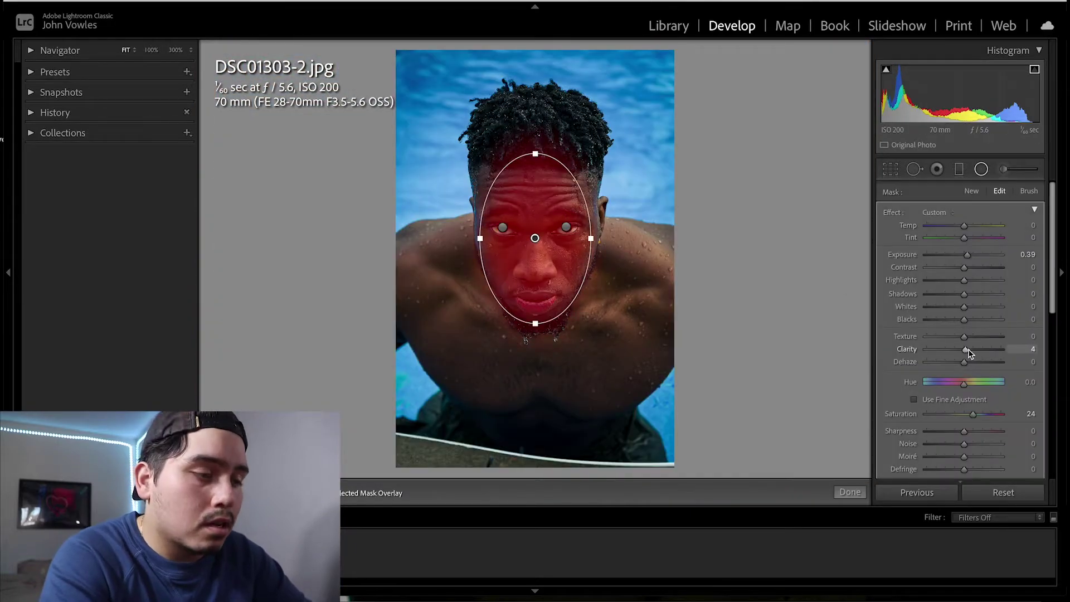
left_click(980, 174)
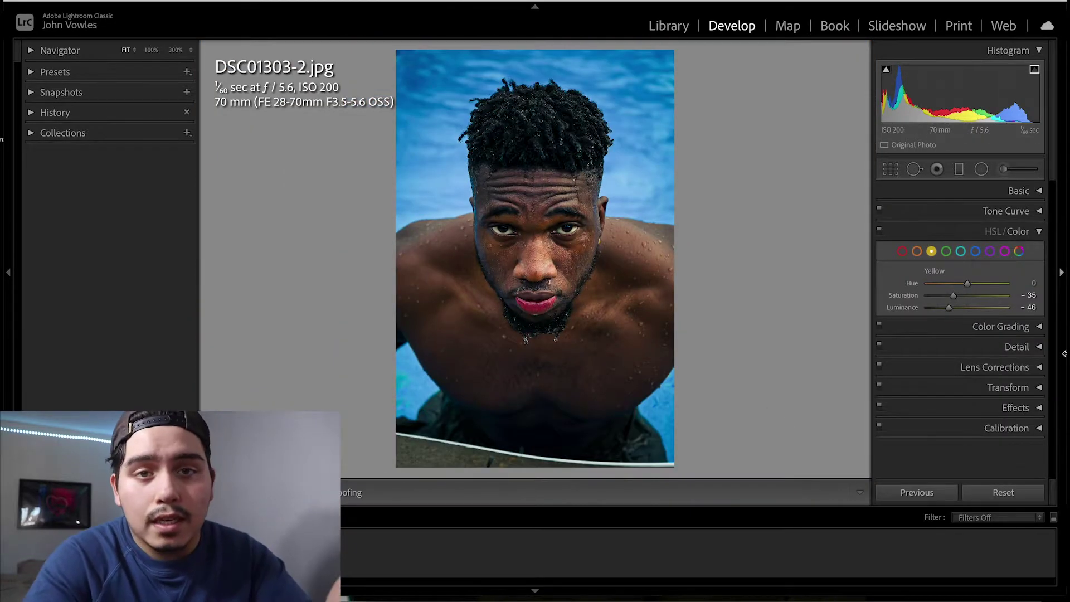
Step: Inspect the face at 300% and soften the face's radial filter to Exposure 0.36 and Clarity 2
left_click(1012, 231)
left_click(574, 272)
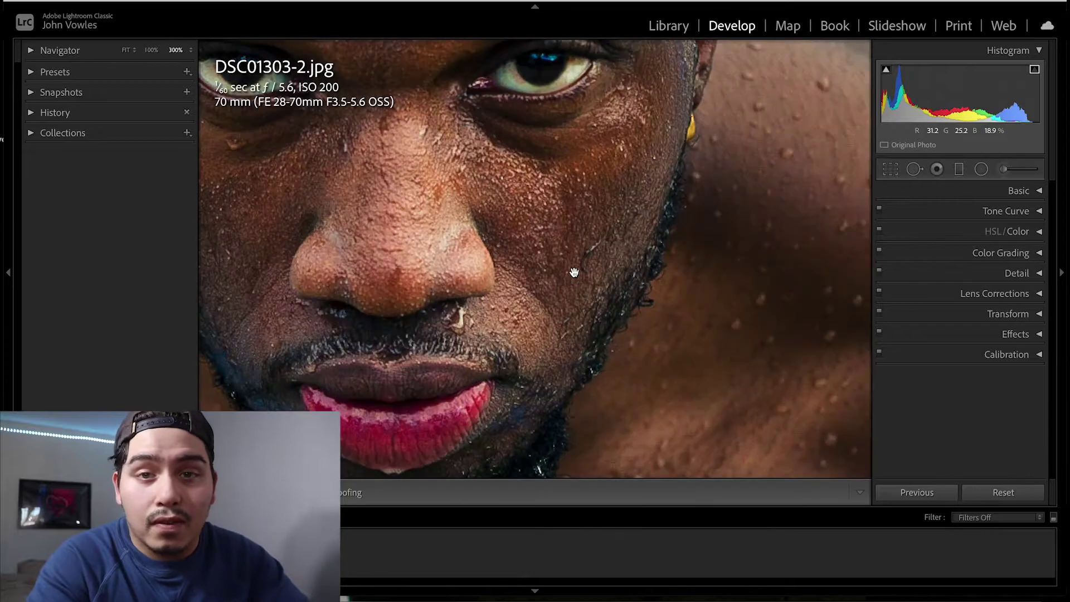
left_click(574, 272)
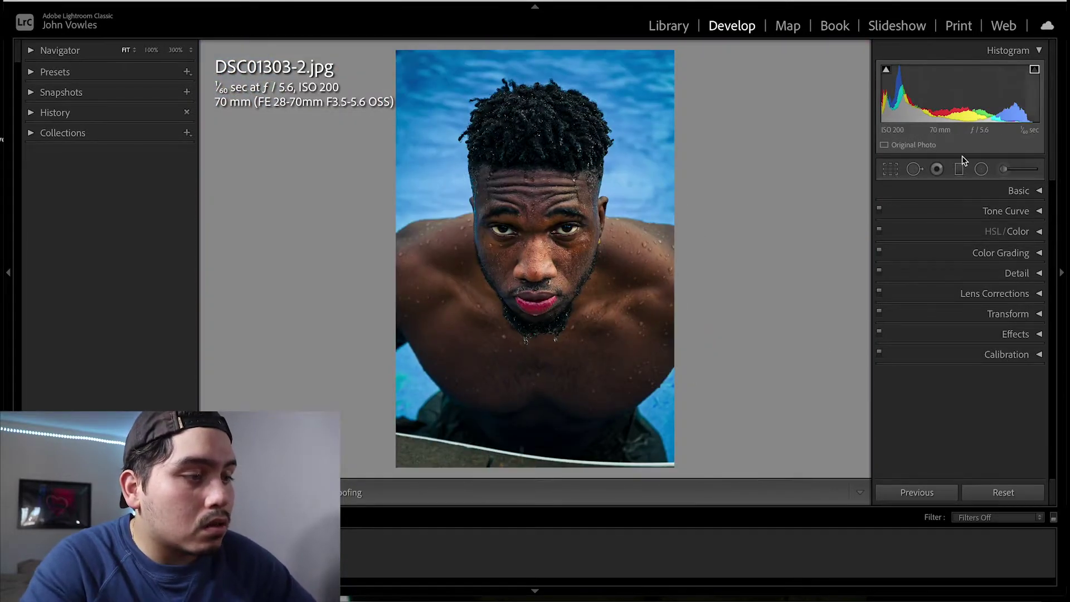
left_click(980, 169)
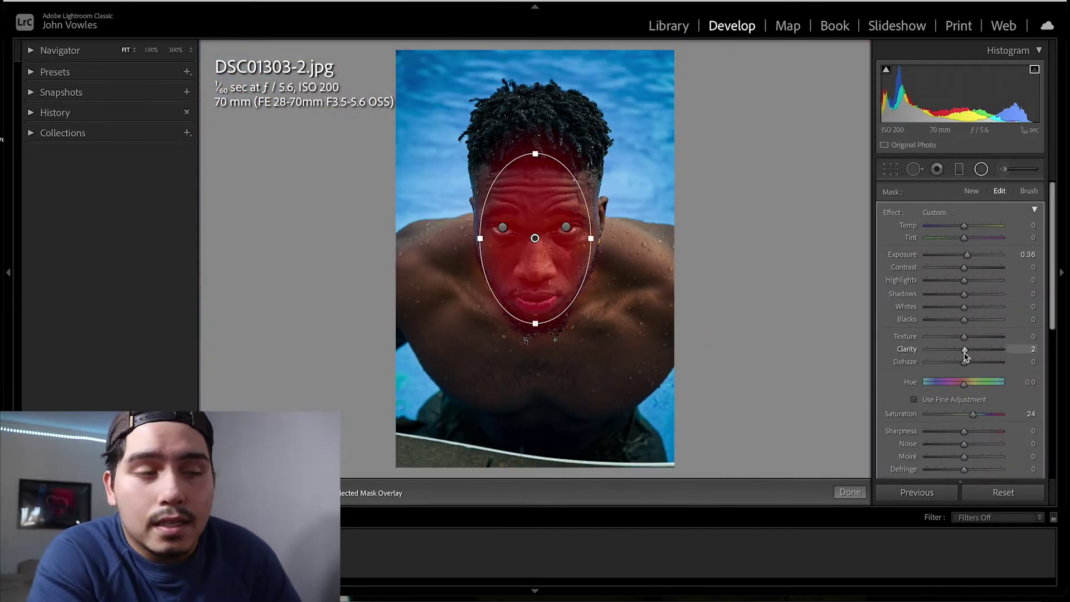